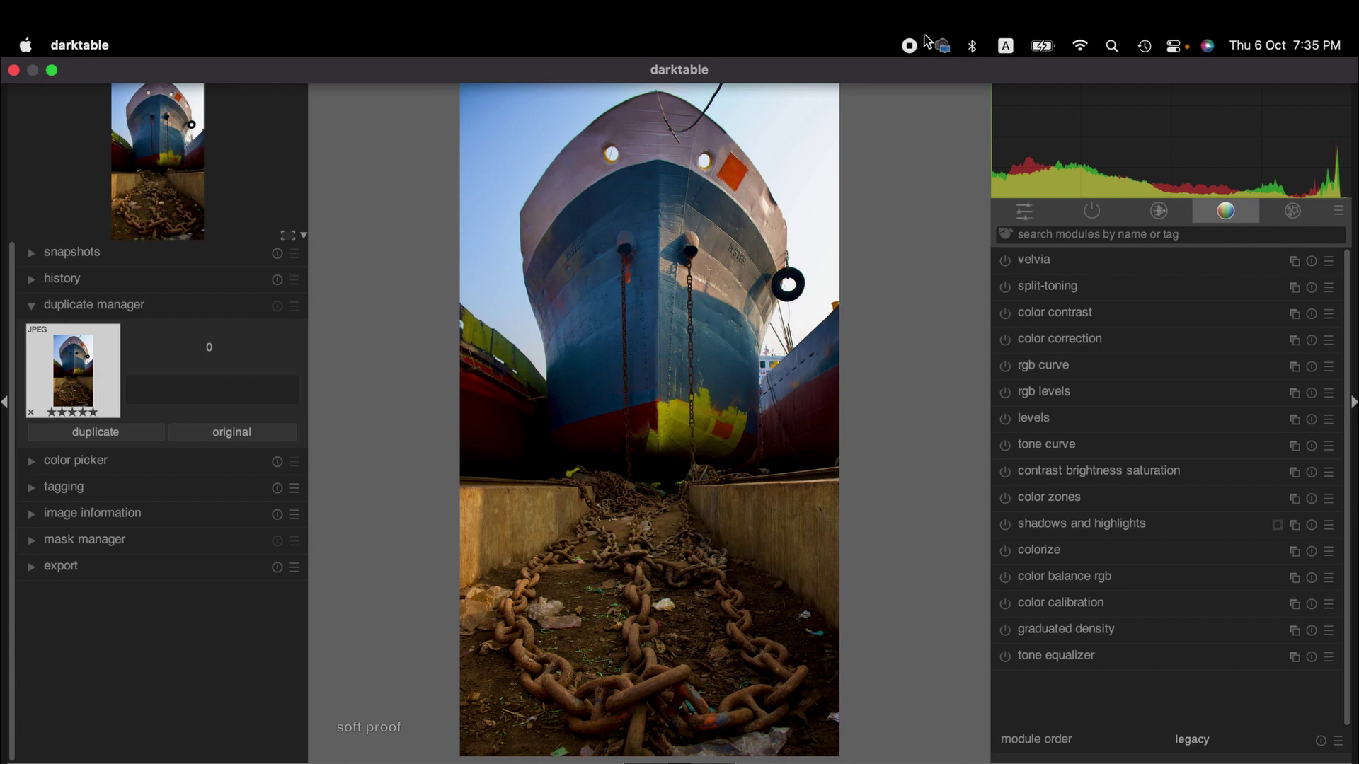
Search the modules for 'fil' and look at filmic rgb and the tone curve
{"action": "left_click", "coordinate": [1057, 237]}
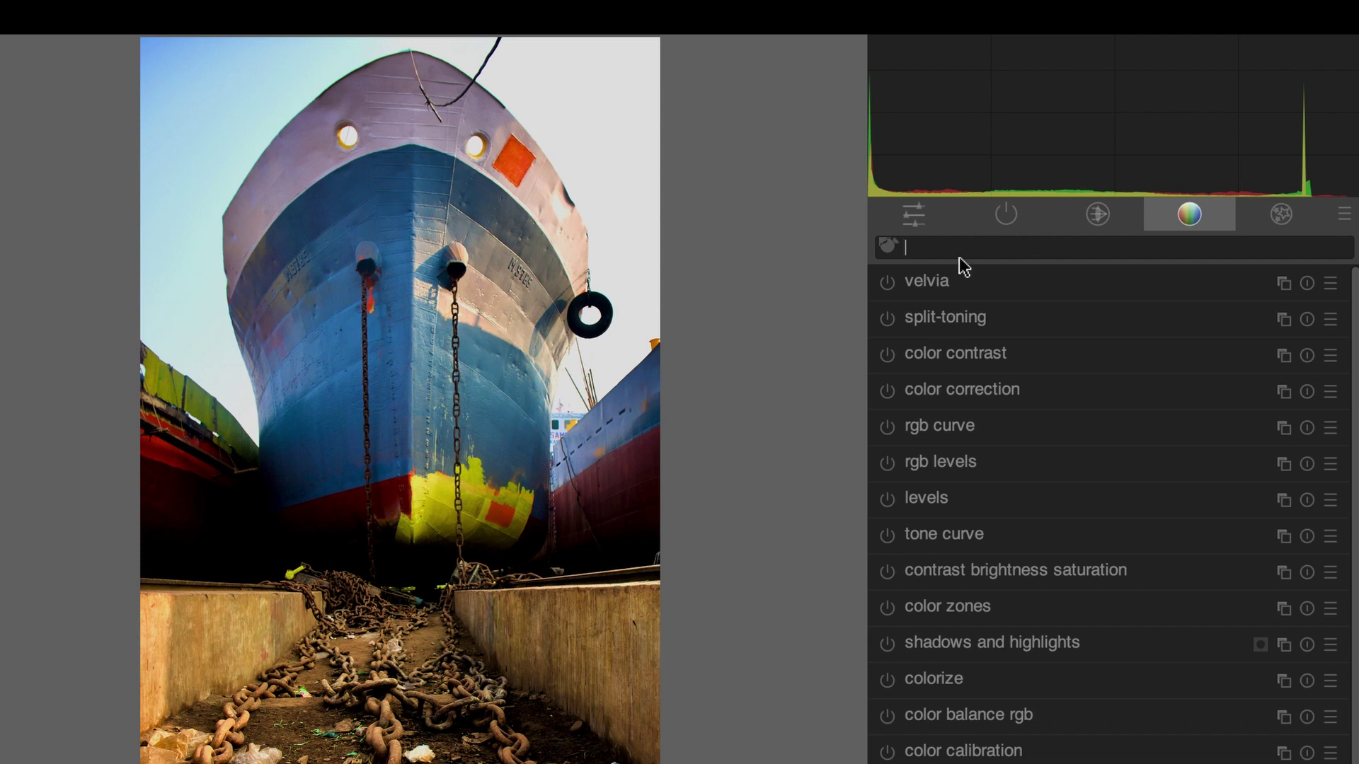
{"action": "type", "text": "fil"}
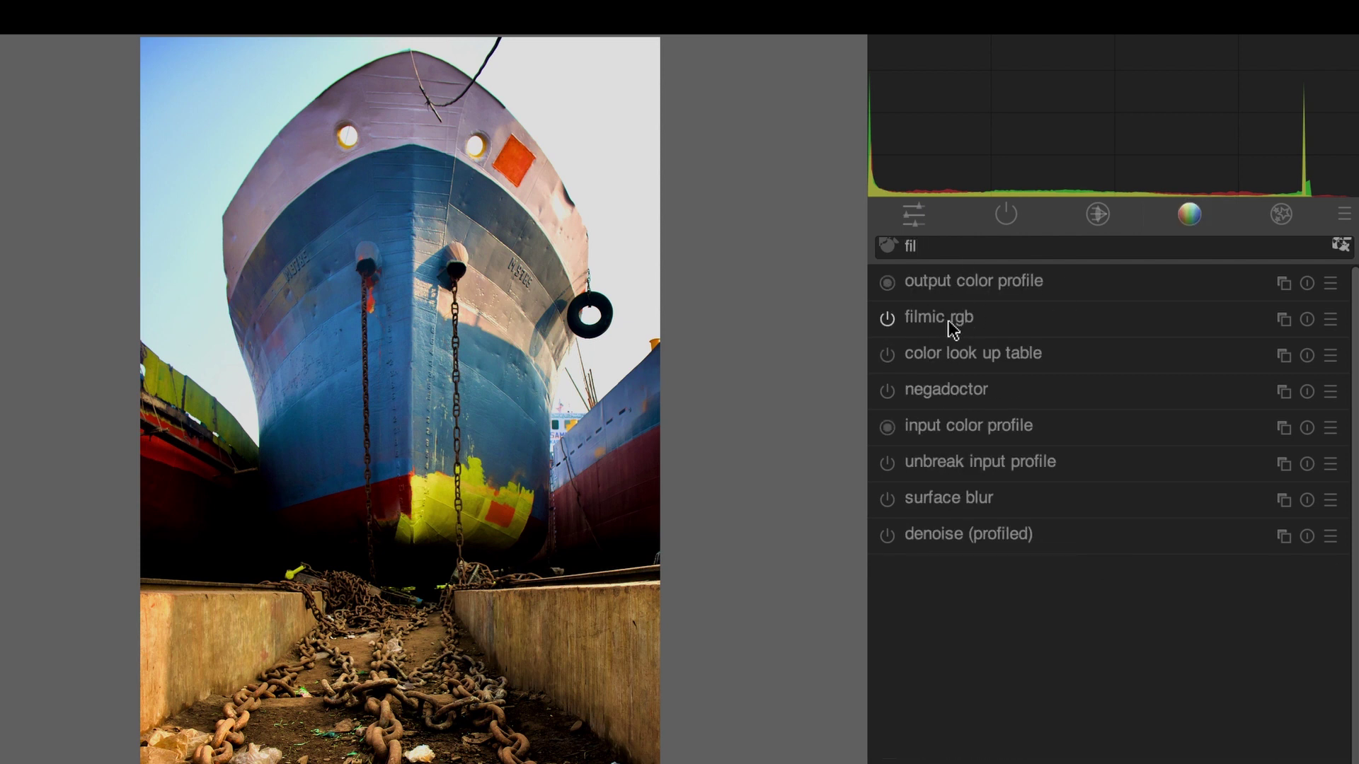
{"action": "left_click", "coordinate": [961, 331]}
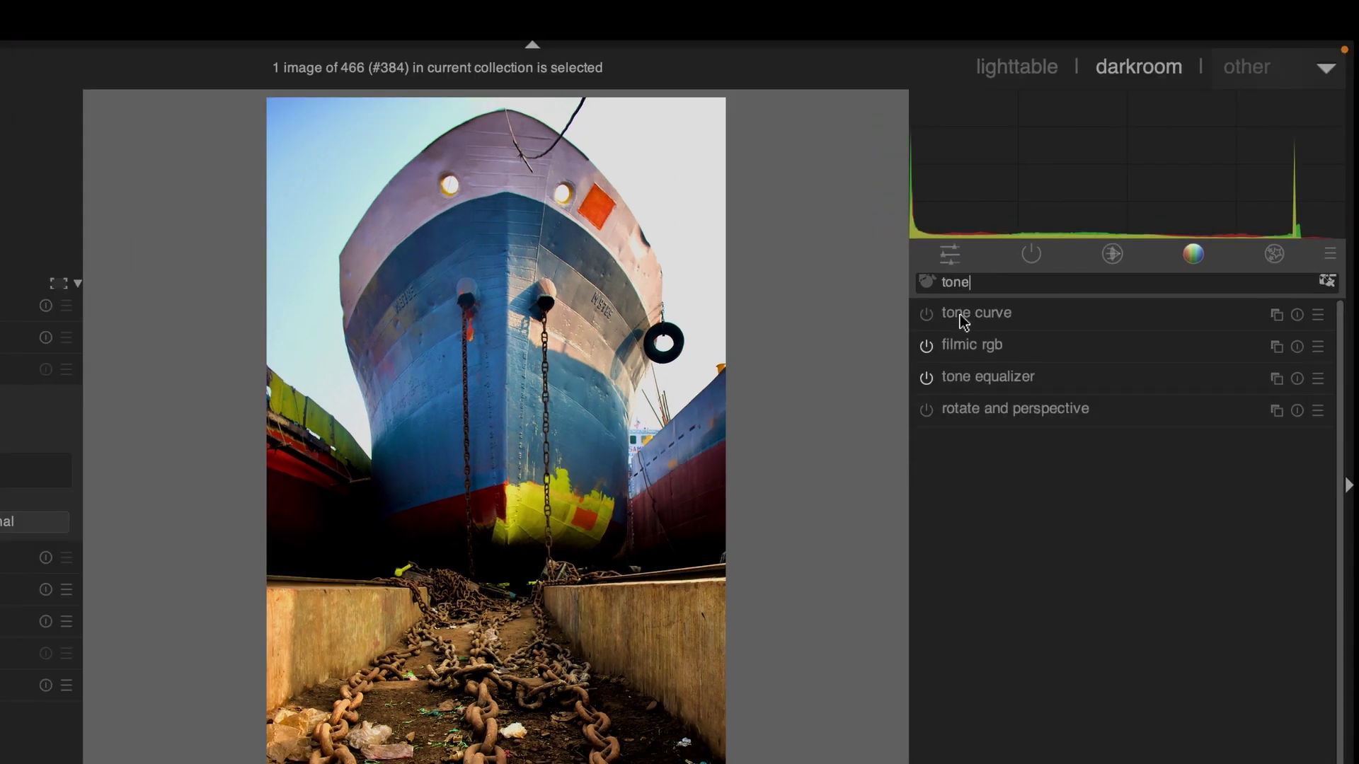
{"action": "left_click", "coordinate": [934, 316]}
{"action": "left_click", "coordinate": [990, 325]}
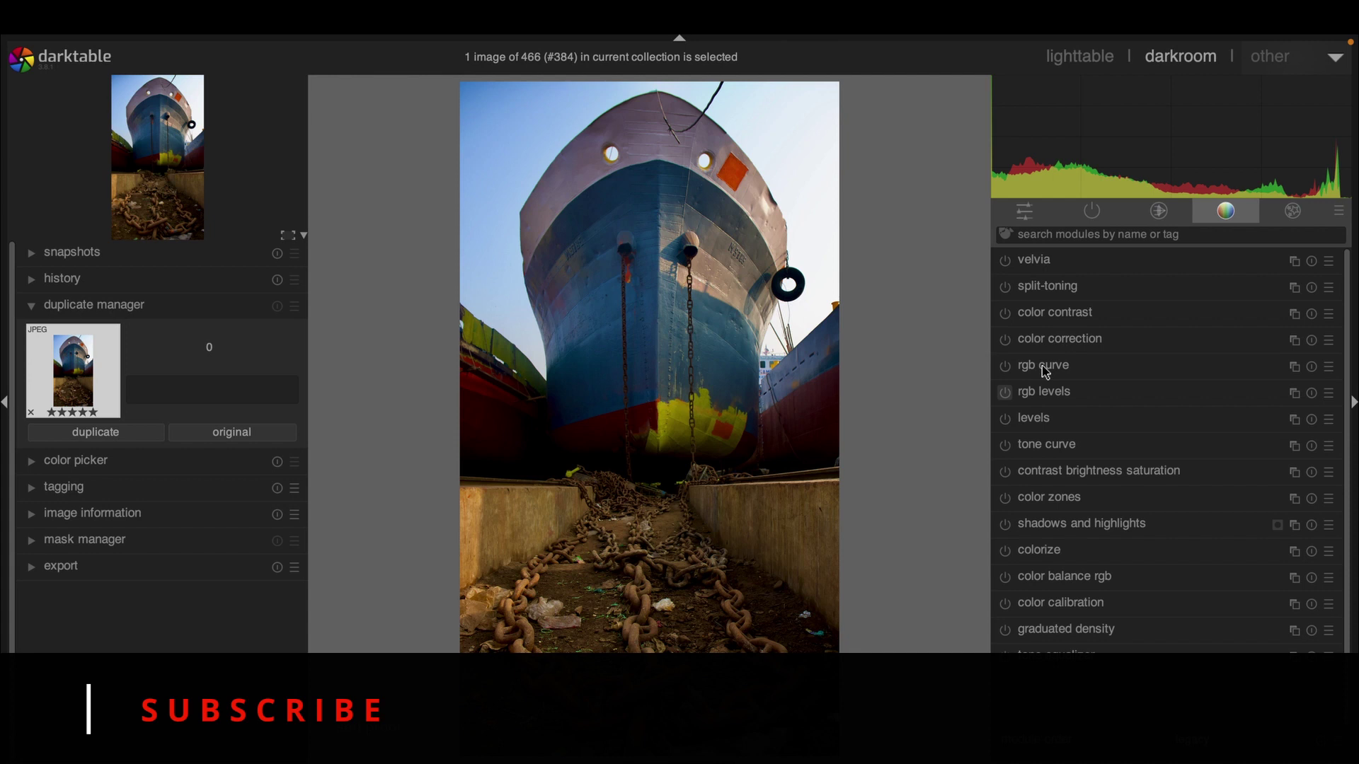
Find the tone equalizer with a 'tone' search, expand it and switch it on
{"action": "left_click", "coordinate": [1093, 238]}
{"action": "type", "text": "tone"}
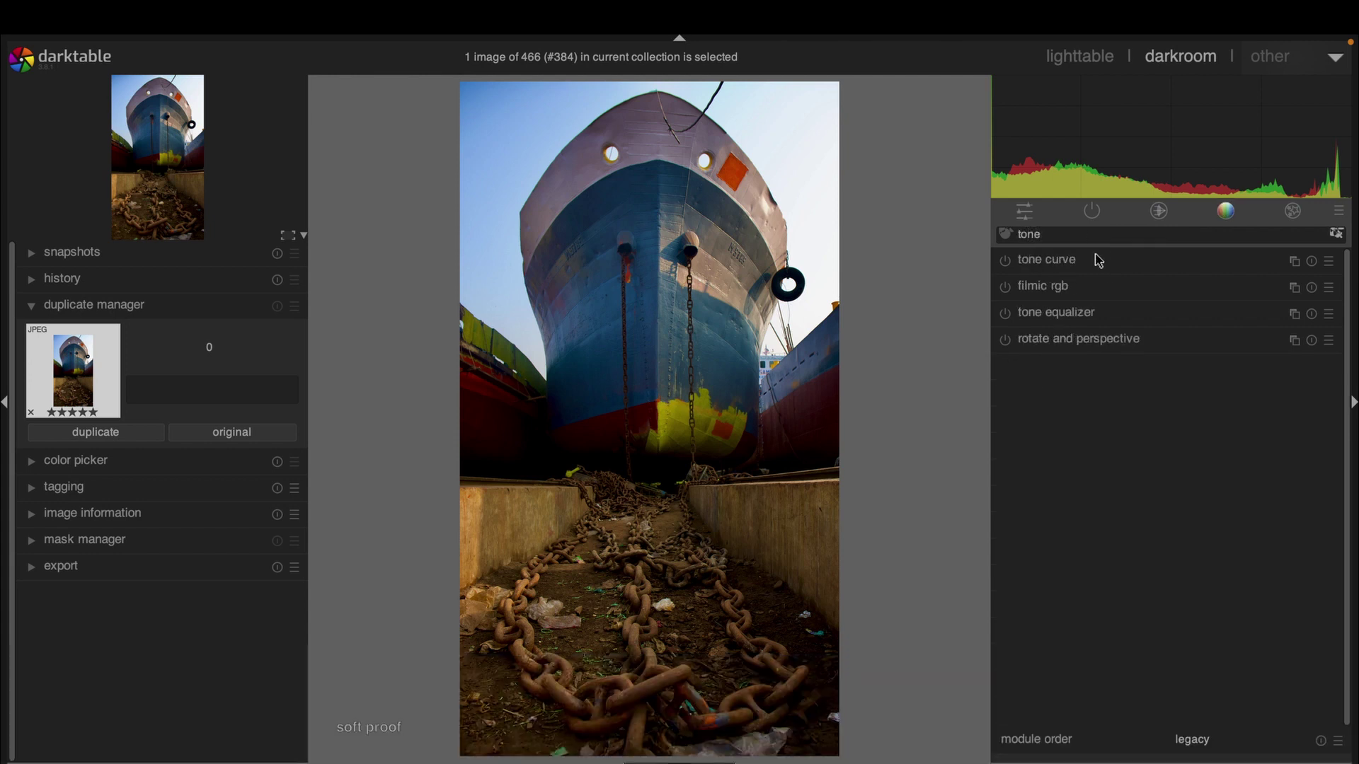
{"action": "left_click", "coordinate": [1065, 313]}
{"action": "left_click", "coordinate": [1004, 313]}
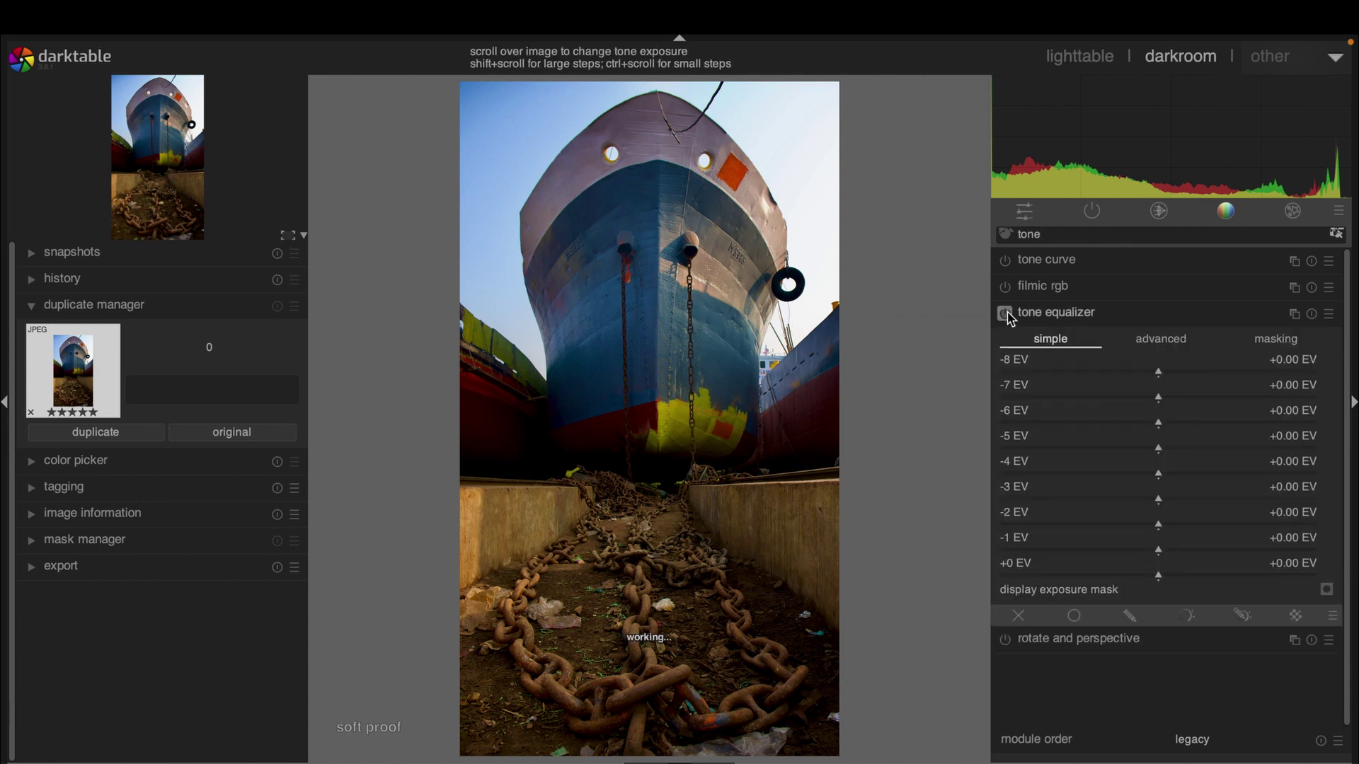
{"action": "left_click", "coordinate": [1147, 345]}
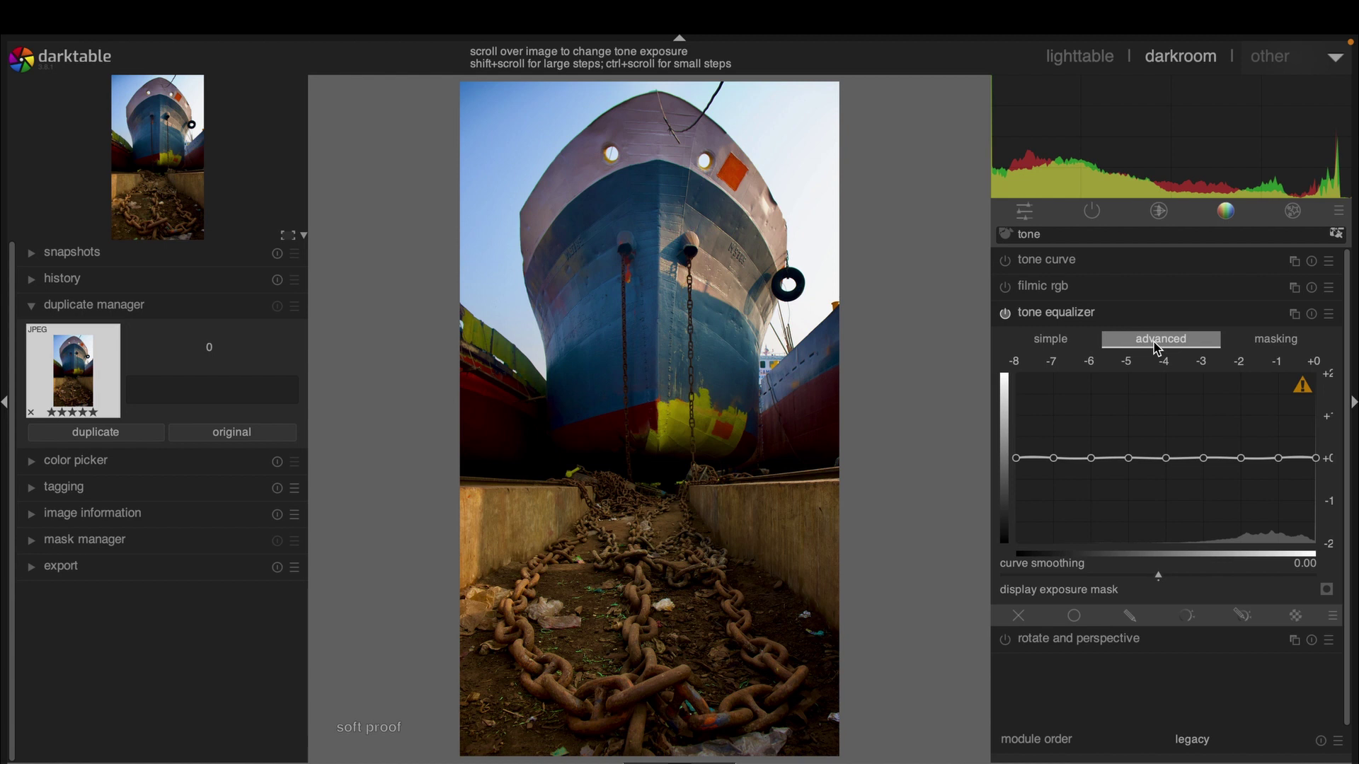
{"action": "left_click", "coordinate": [1251, 344]}
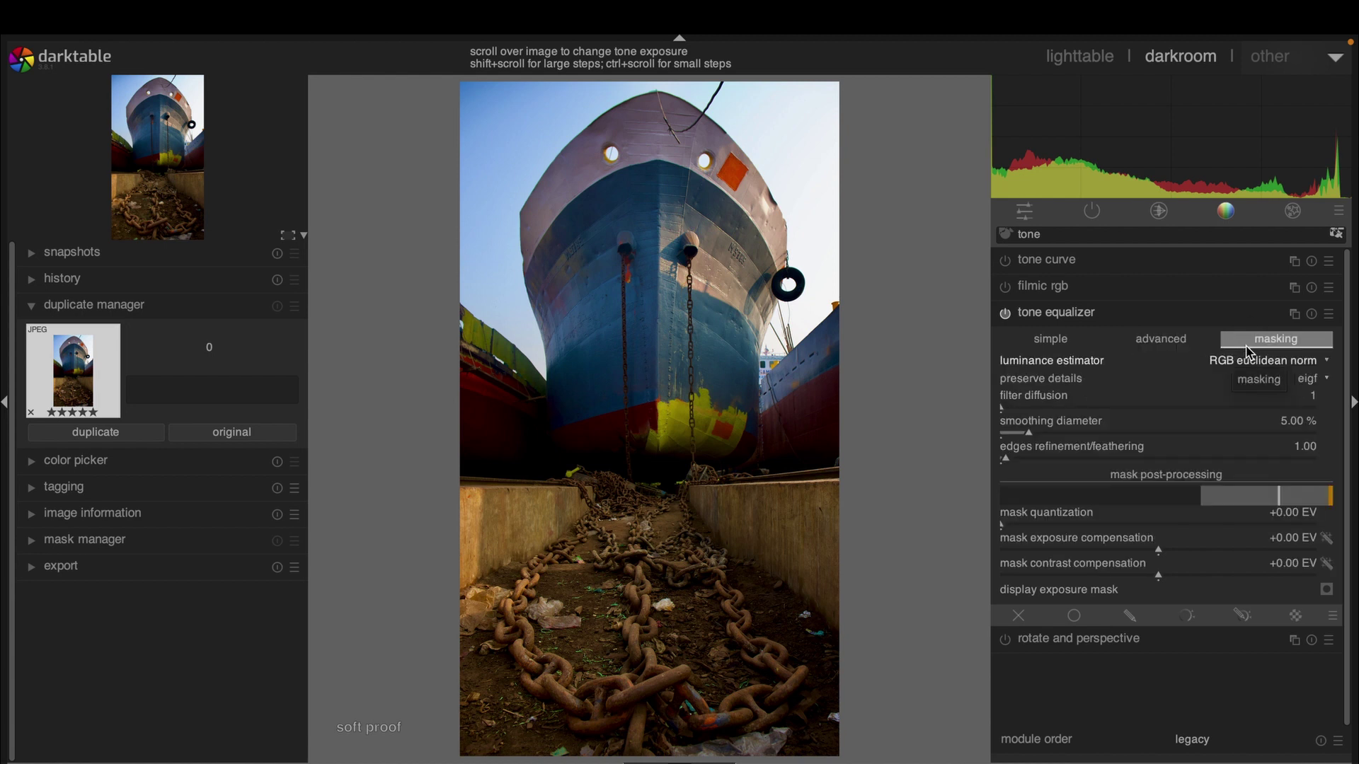
{"action": "left_click", "coordinate": [1157, 341]}
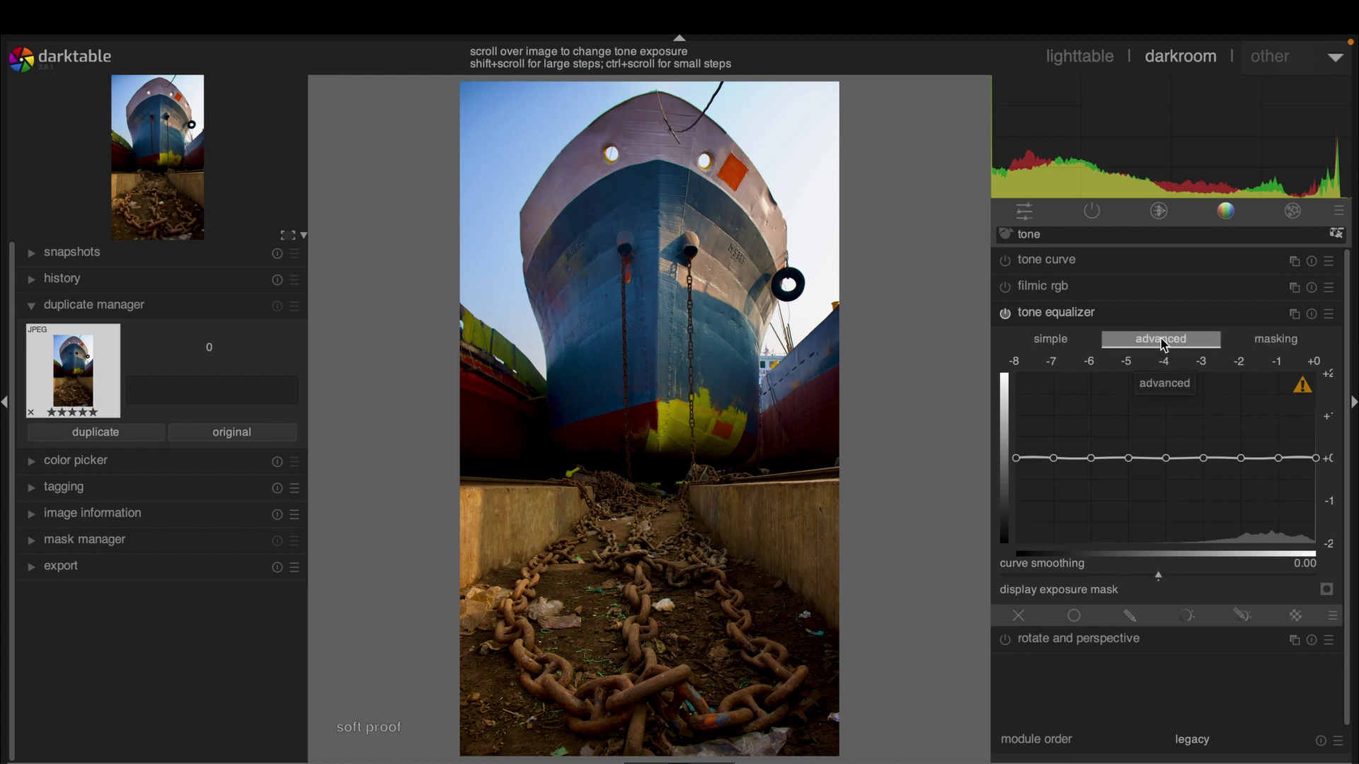
{"action": "left_click", "coordinate": [1066, 341]}
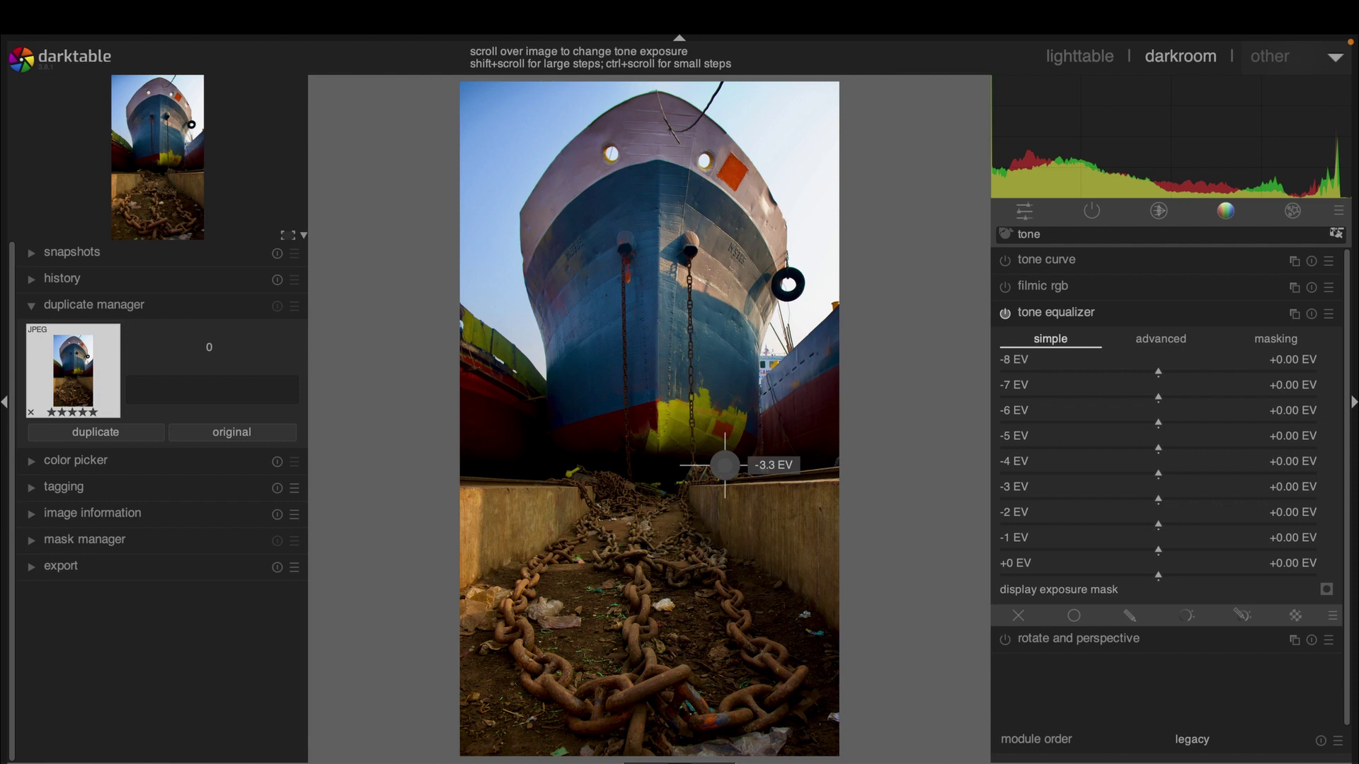
{"action": "key", "text": "ctrl+s"}
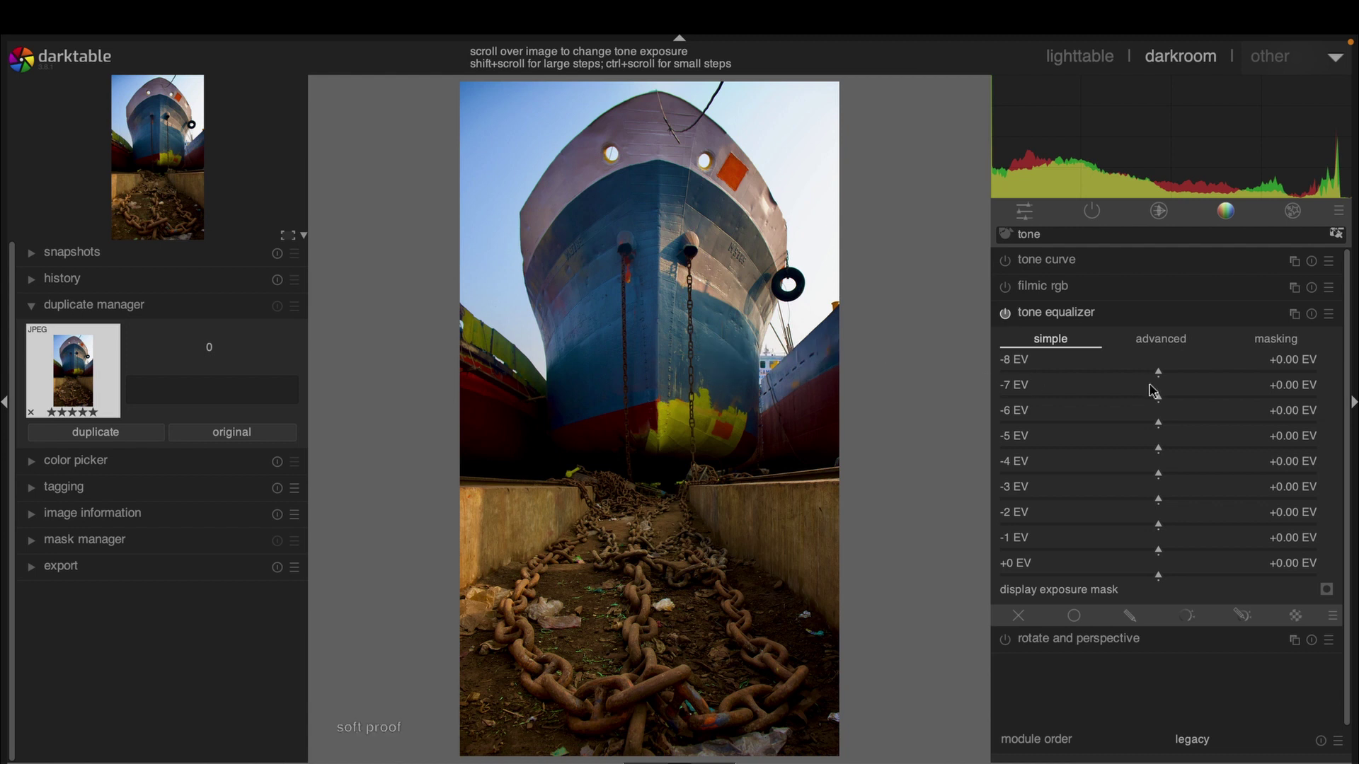
{"action": "scroll", "coordinate": [1177, 375], "scroll_direction": "up", "scroll_amount": 5}
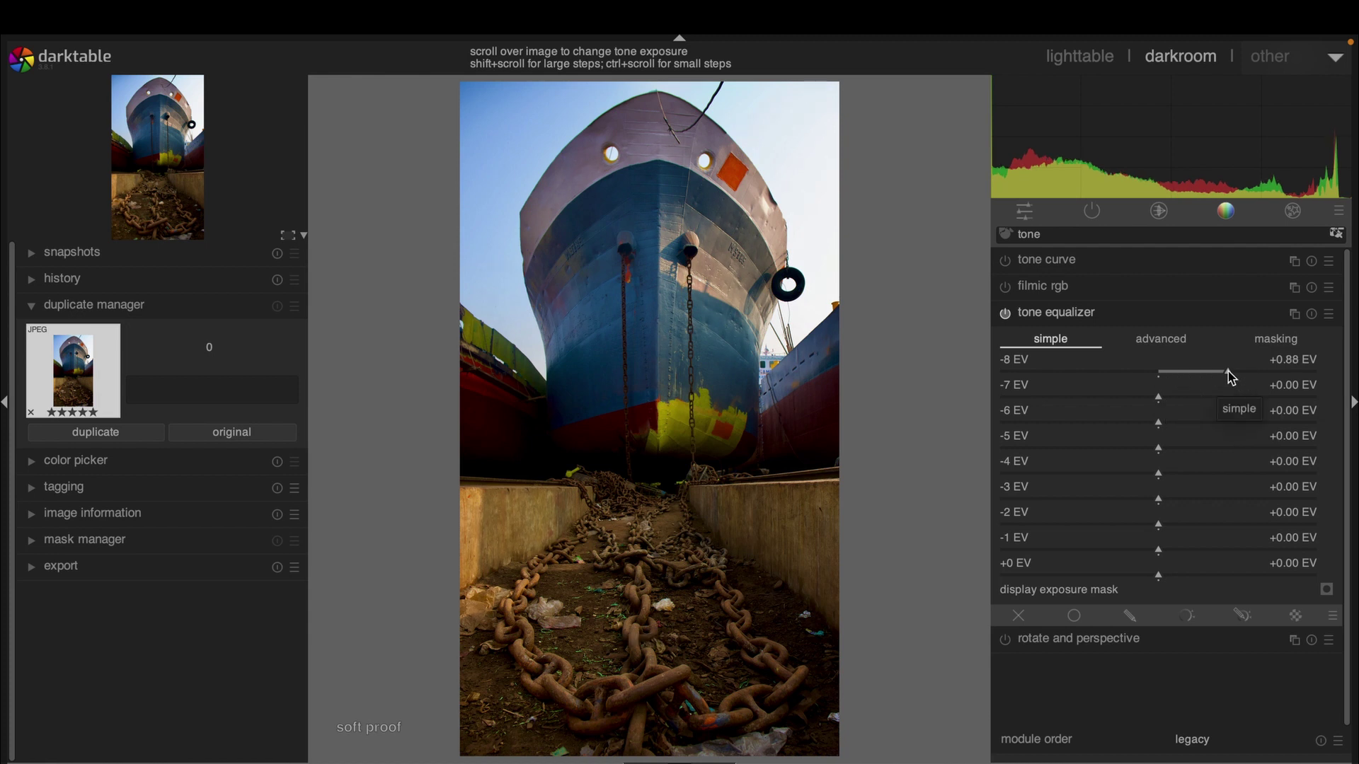
{"action": "left_click", "coordinate": [1253, 372]}
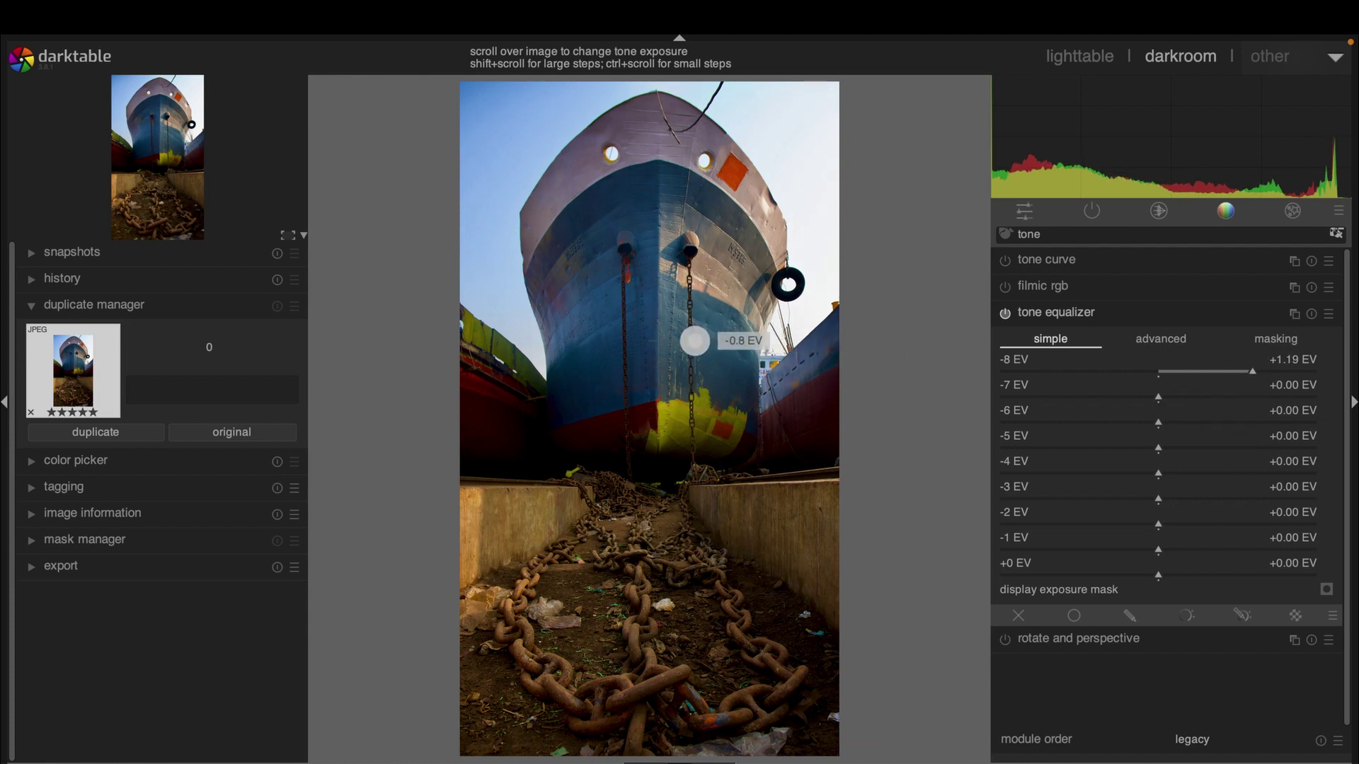
{"action": "left_click", "coordinate": [1310, 313]}
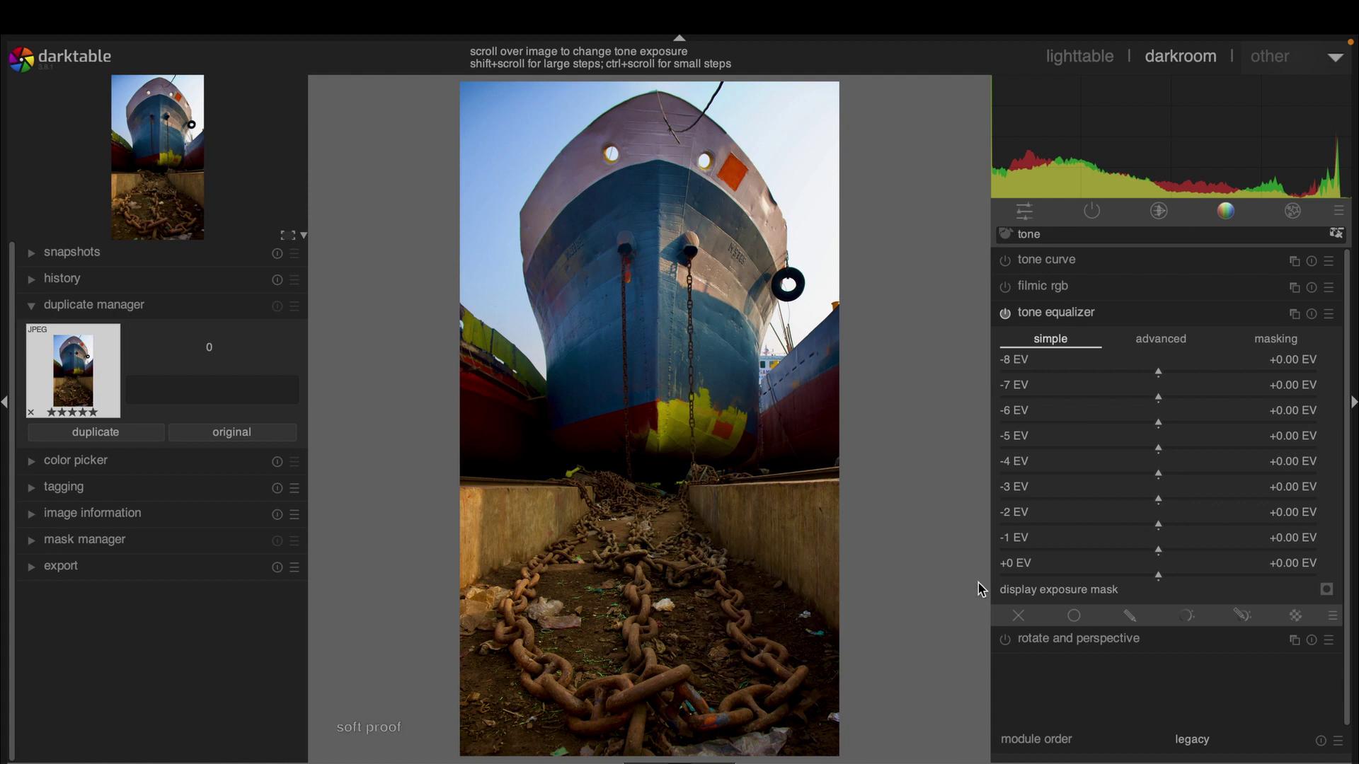
{"action": "left_click", "coordinate": [1195, 528]}
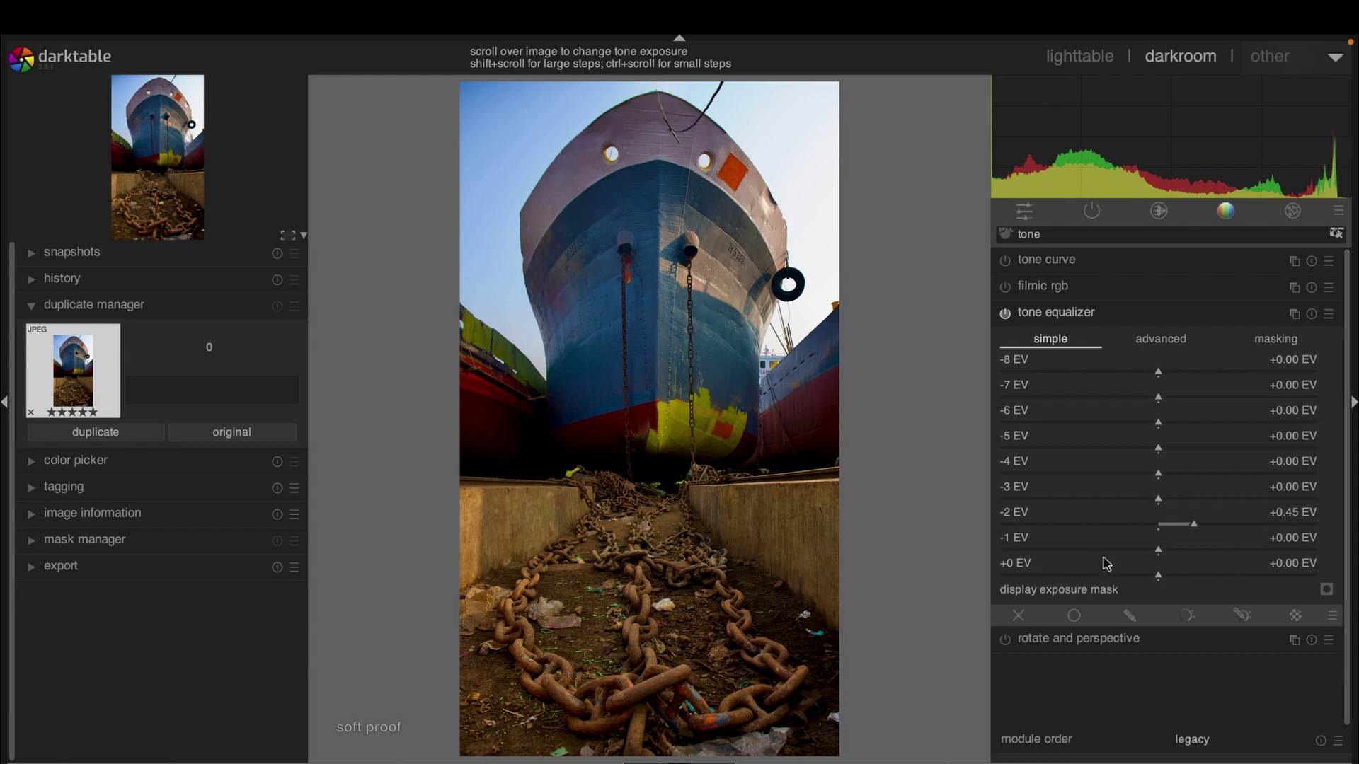
{"action": "left_click", "coordinate": [1188, 549]}
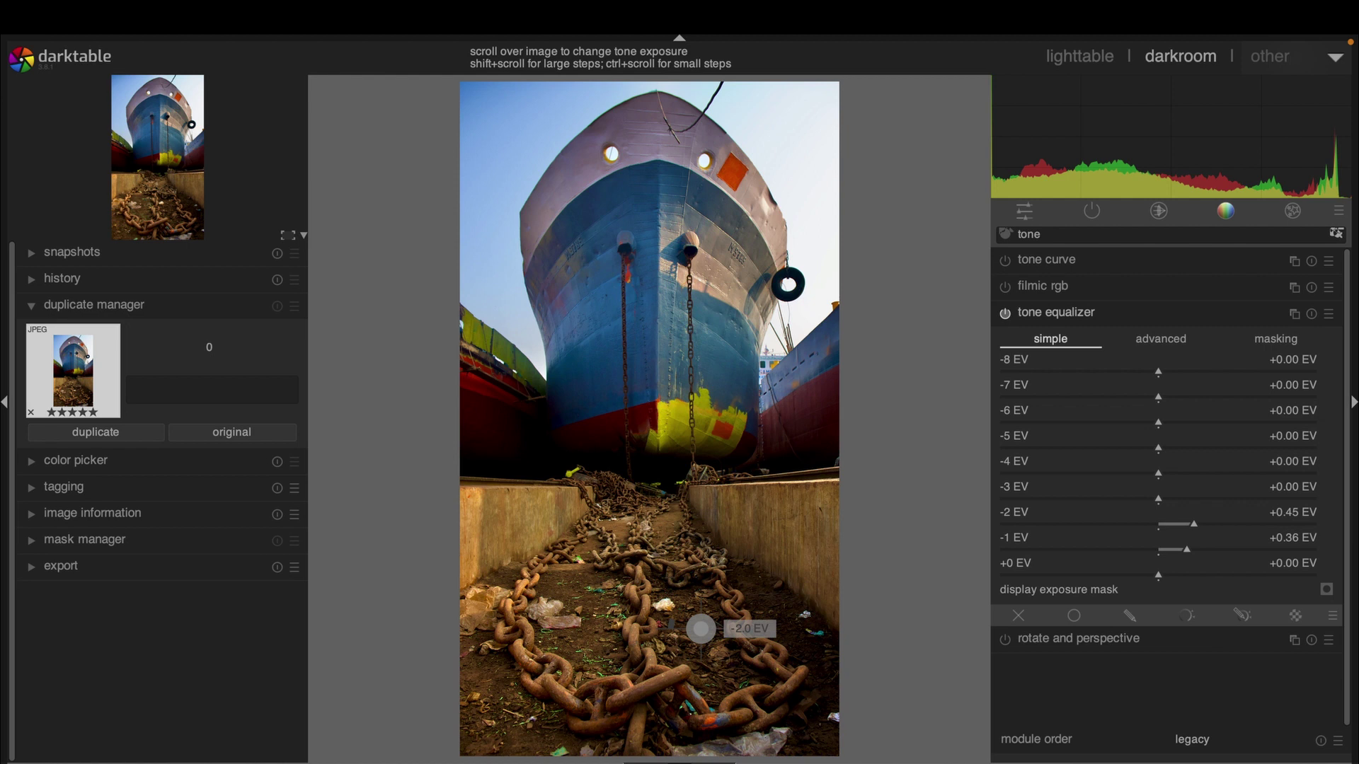
{"action": "key", "text": "ctrl+s"}
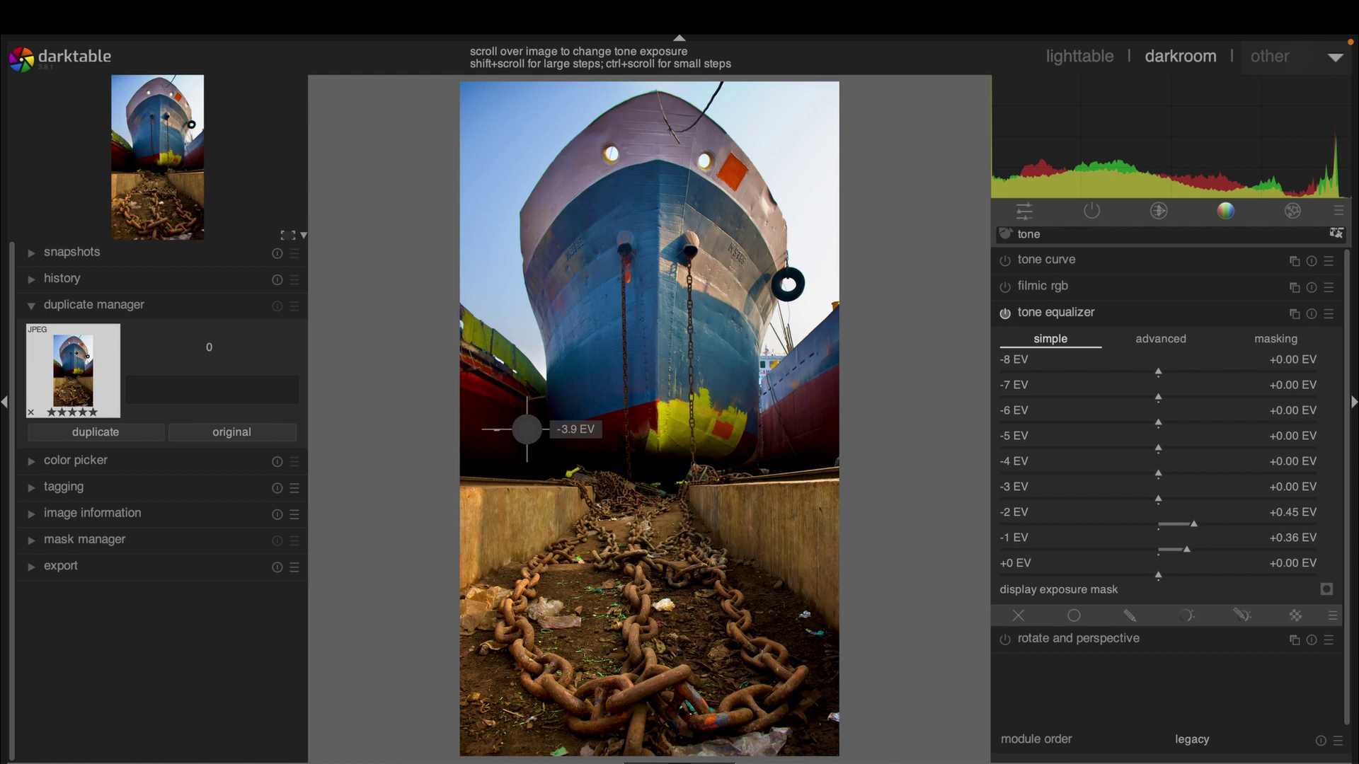
{"action": "left_click_drag", "start_coordinate": [1155, 499], "coordinate": [1129, 498]}
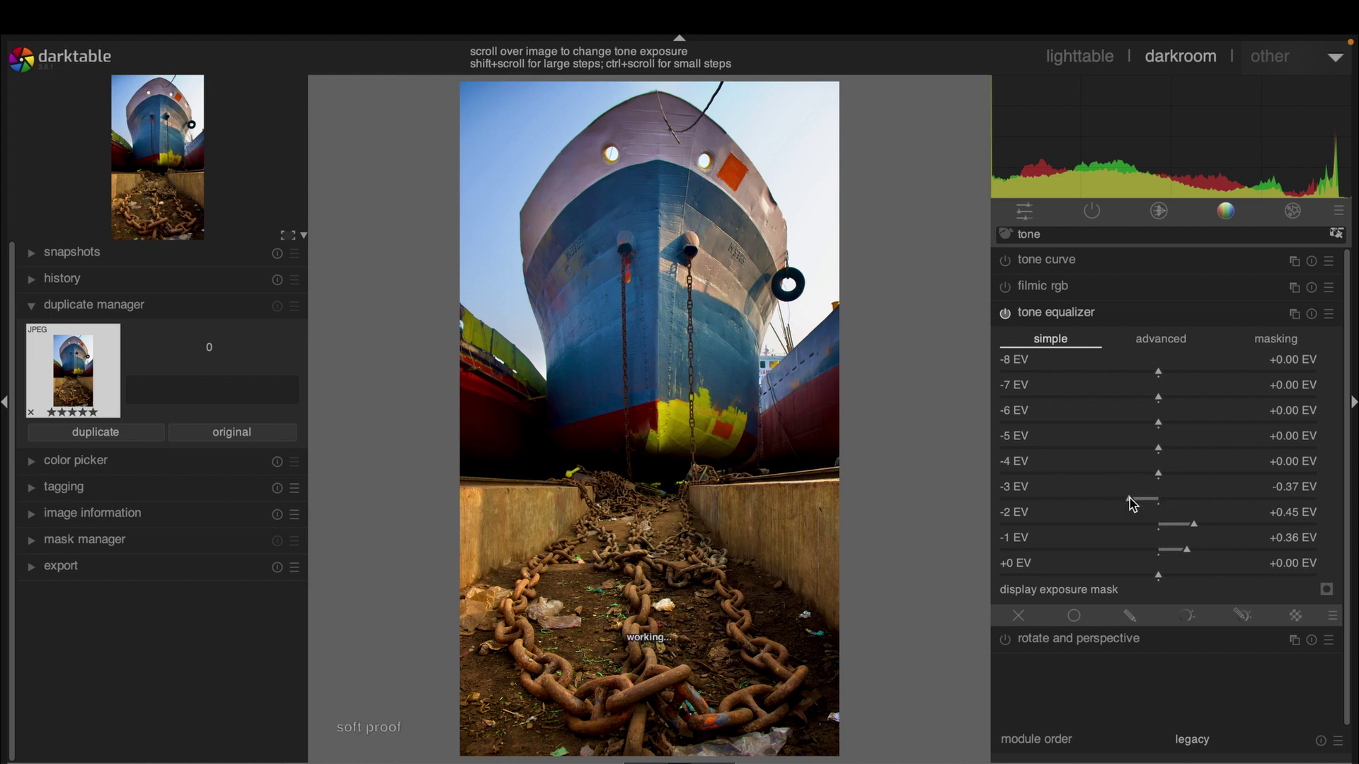
{"action": "left_click", "coordinate": [1223, 503]}
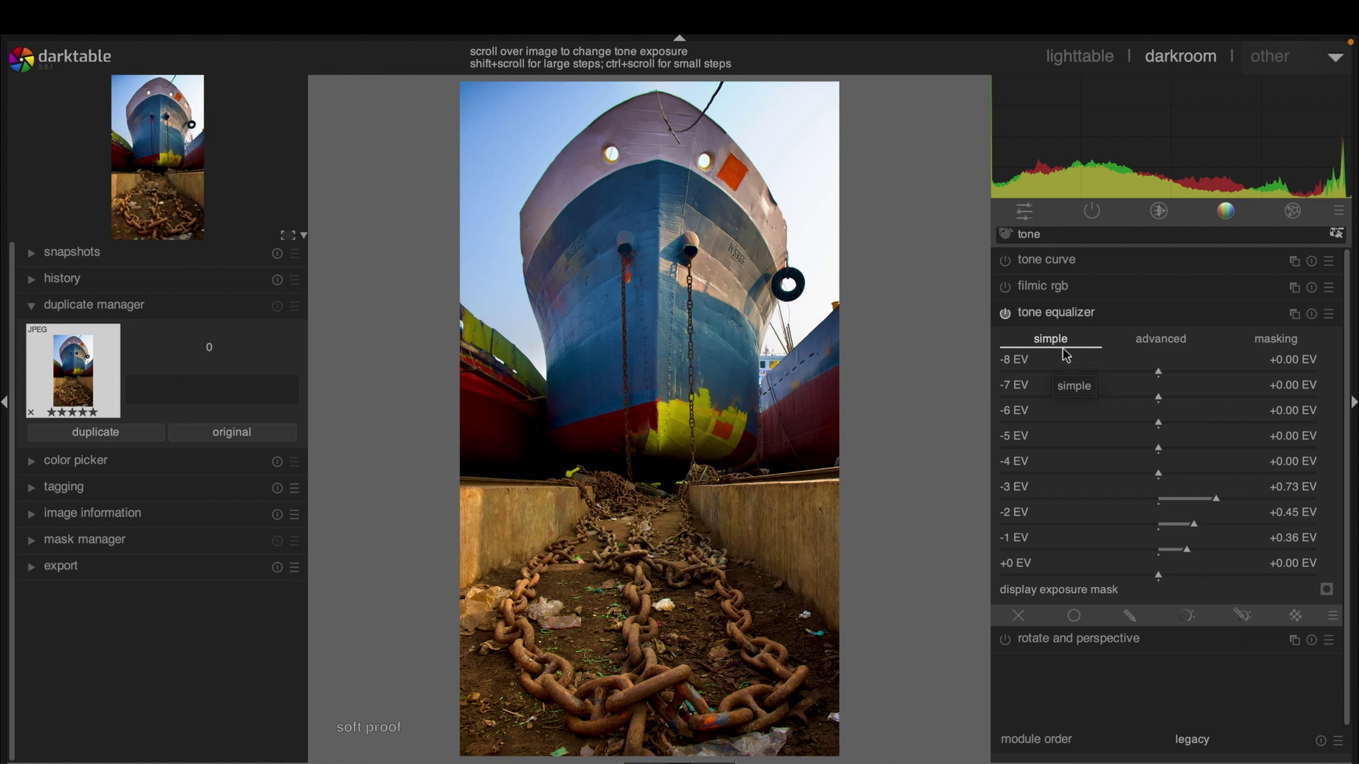
{"action": "left_click", "coordinate": [1311, 313]}
Nudge the -2 EV node on the advanced curve down and back, then show the masking settings
{"action": "left_click", "coordinate": [1164, 340]}
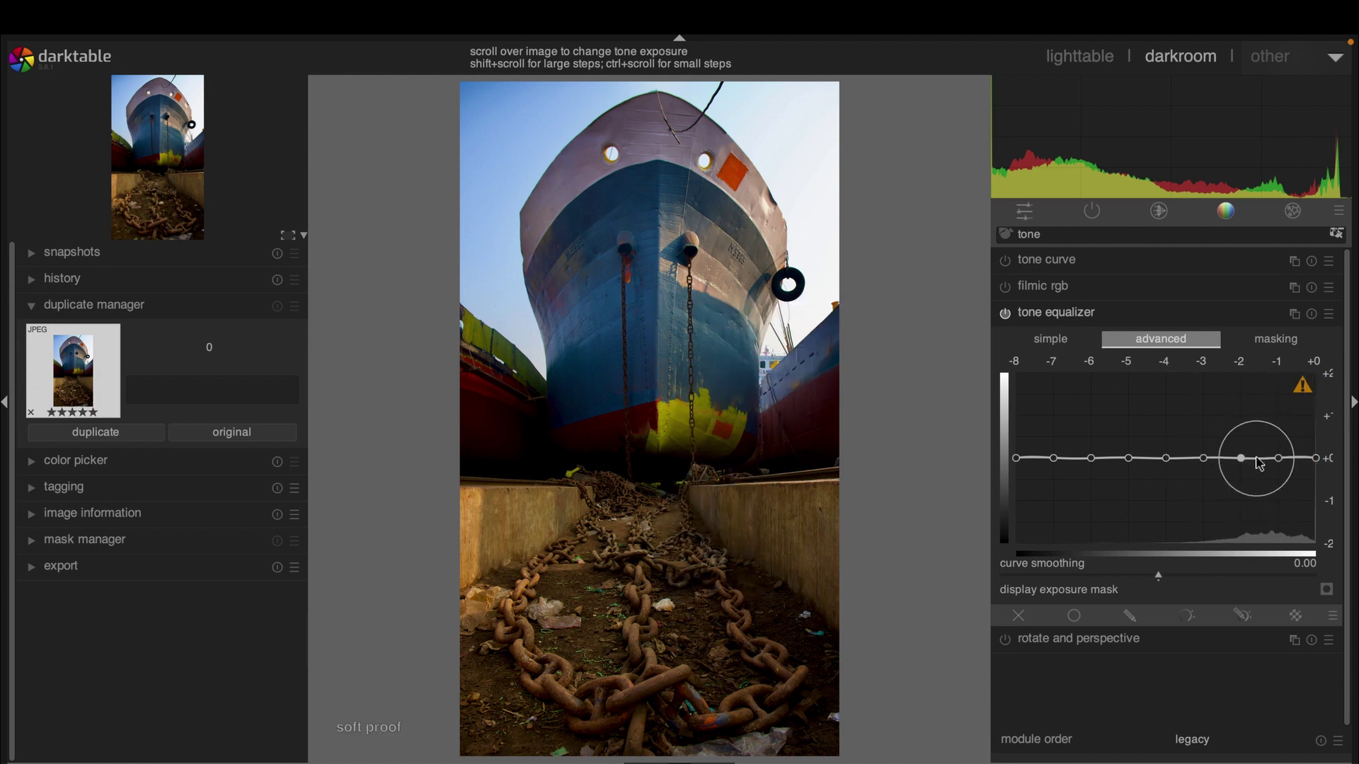
{"action": "scroll", "coordinate": [1243, 451], "scroll_direction": "up", "scroll_amount": 2}
{"action": "scroll", "coordinate": [1243, 451], "scroll_direction": "up", "scroll_amount": 4}
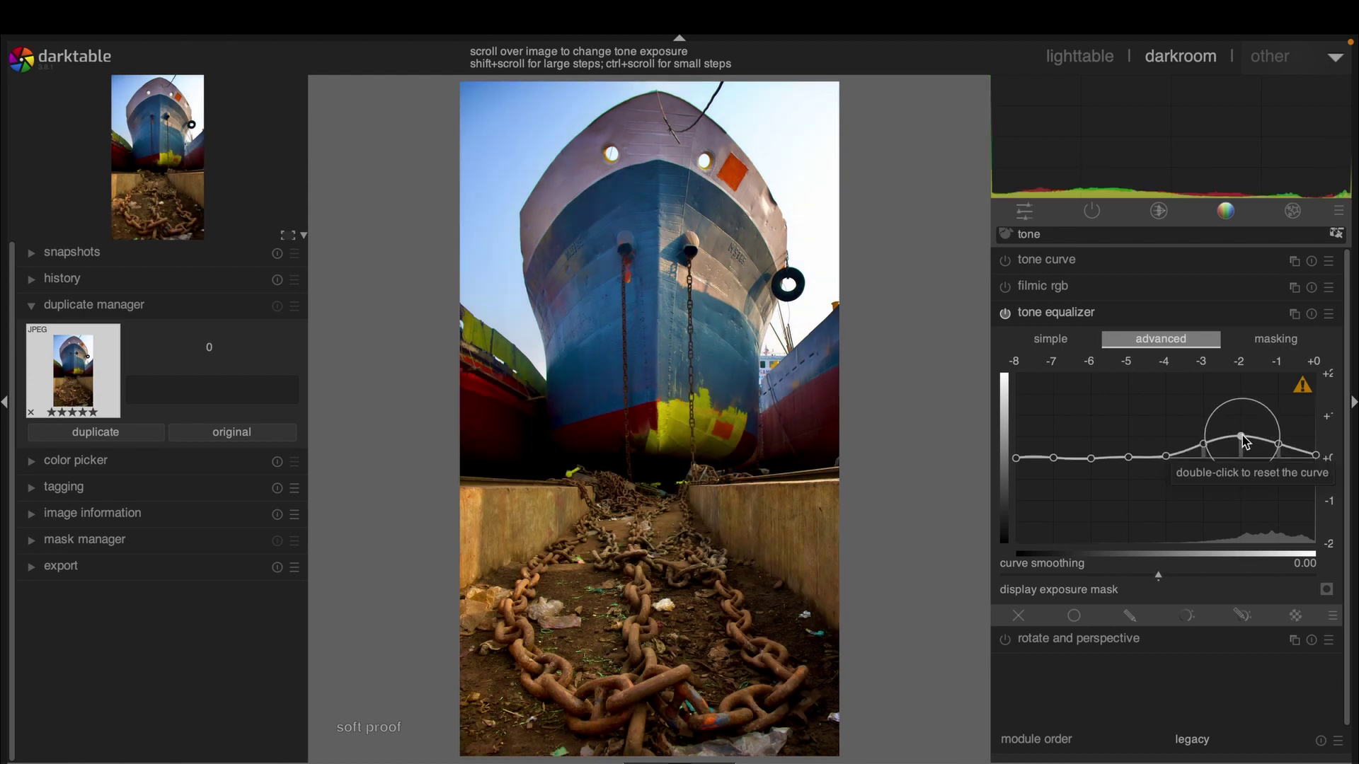
{"action": "scroll", "coordinate": [1240, 439], "scroll_direction": "up", "scroll_amount": 1}
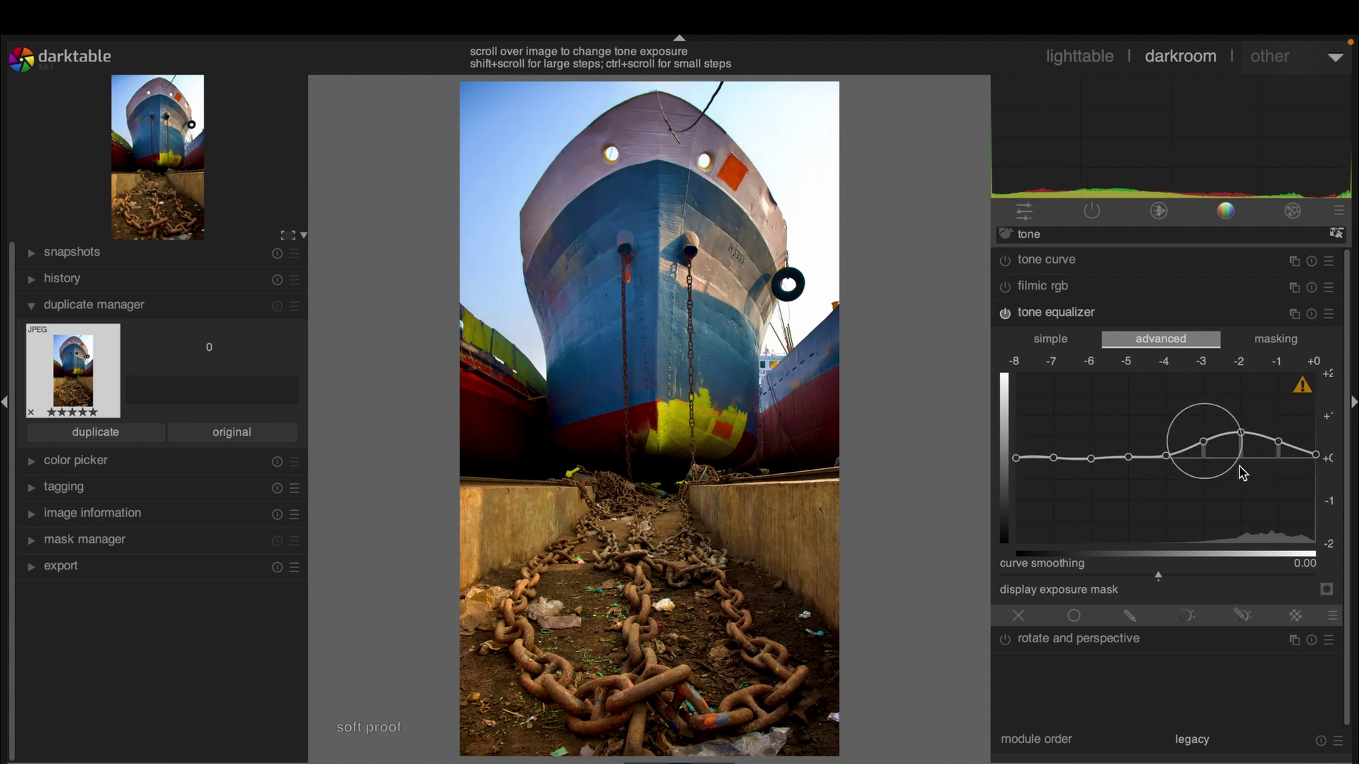
{"action": "left_click_drag", "start_coordinate": [1247, 433], "coordinate": [1243, 473]}
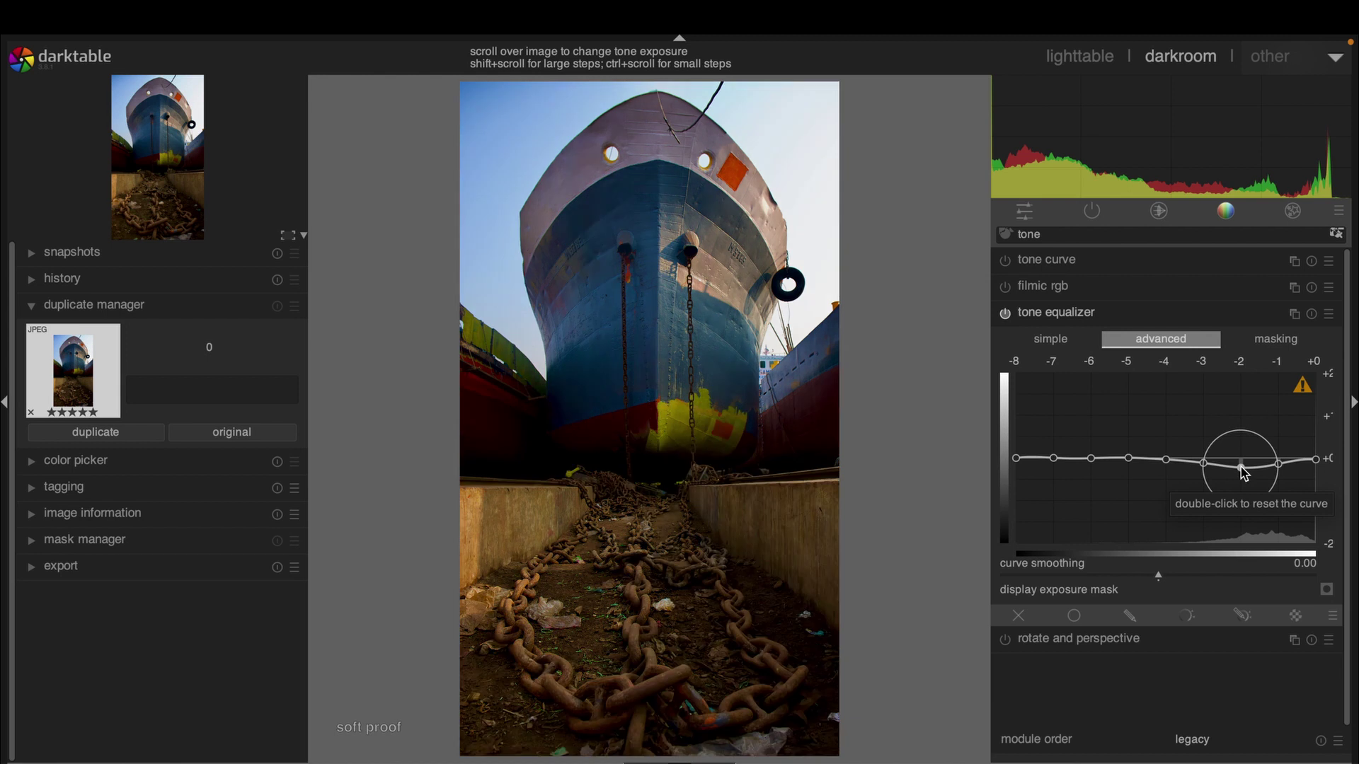
{"action": "left_click_drag", "start_coordinate": [1243, 470], "coordinate": [1244, 434]}
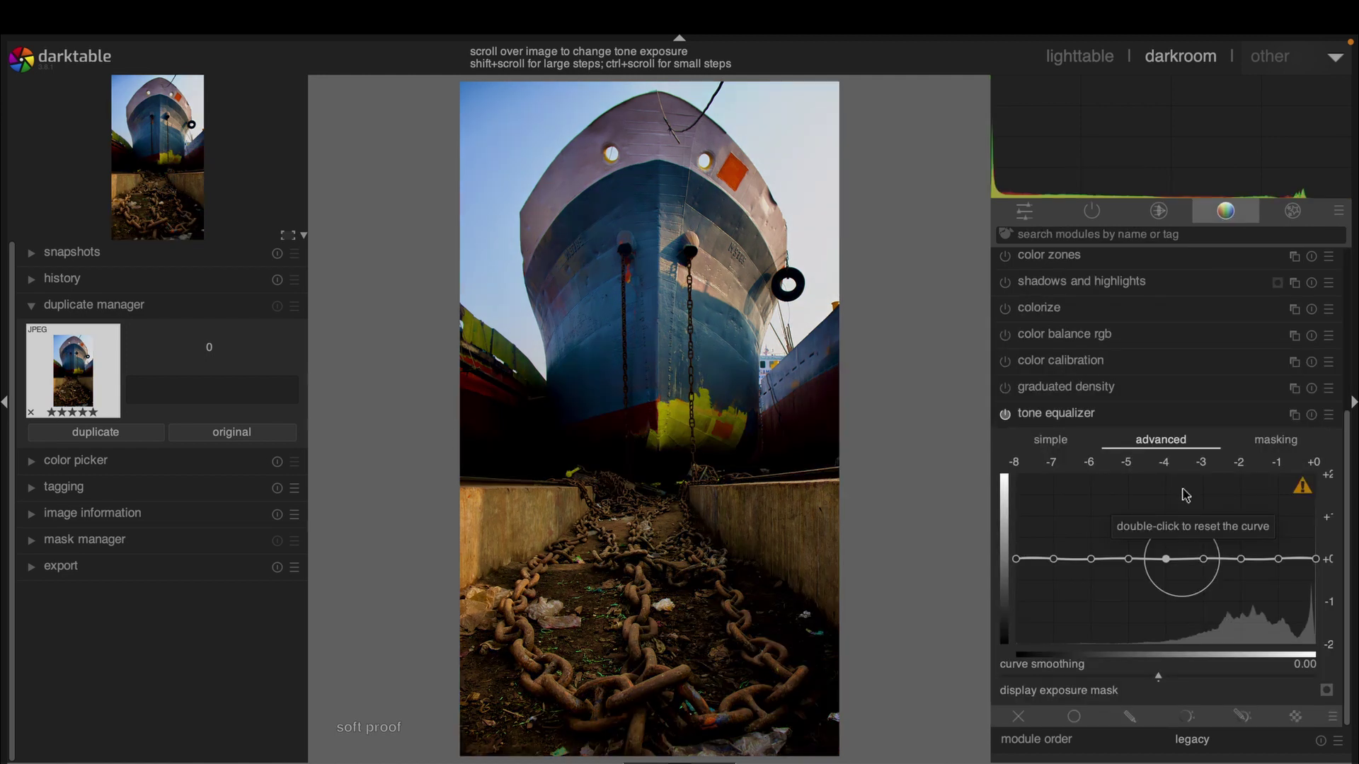
{"action": "left_click", "coordinate": [1285, 441]}
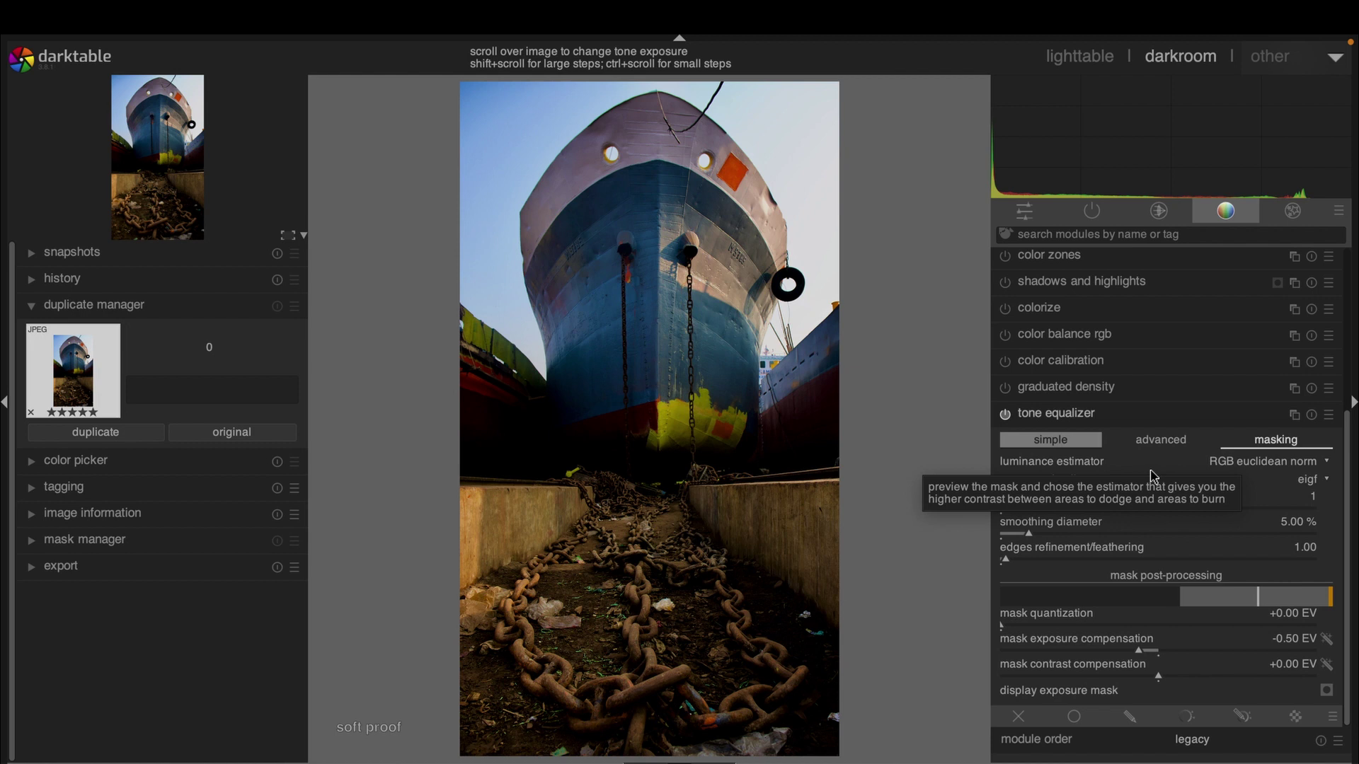
{"action": "left_click", "coordinate": [1247, 470]}
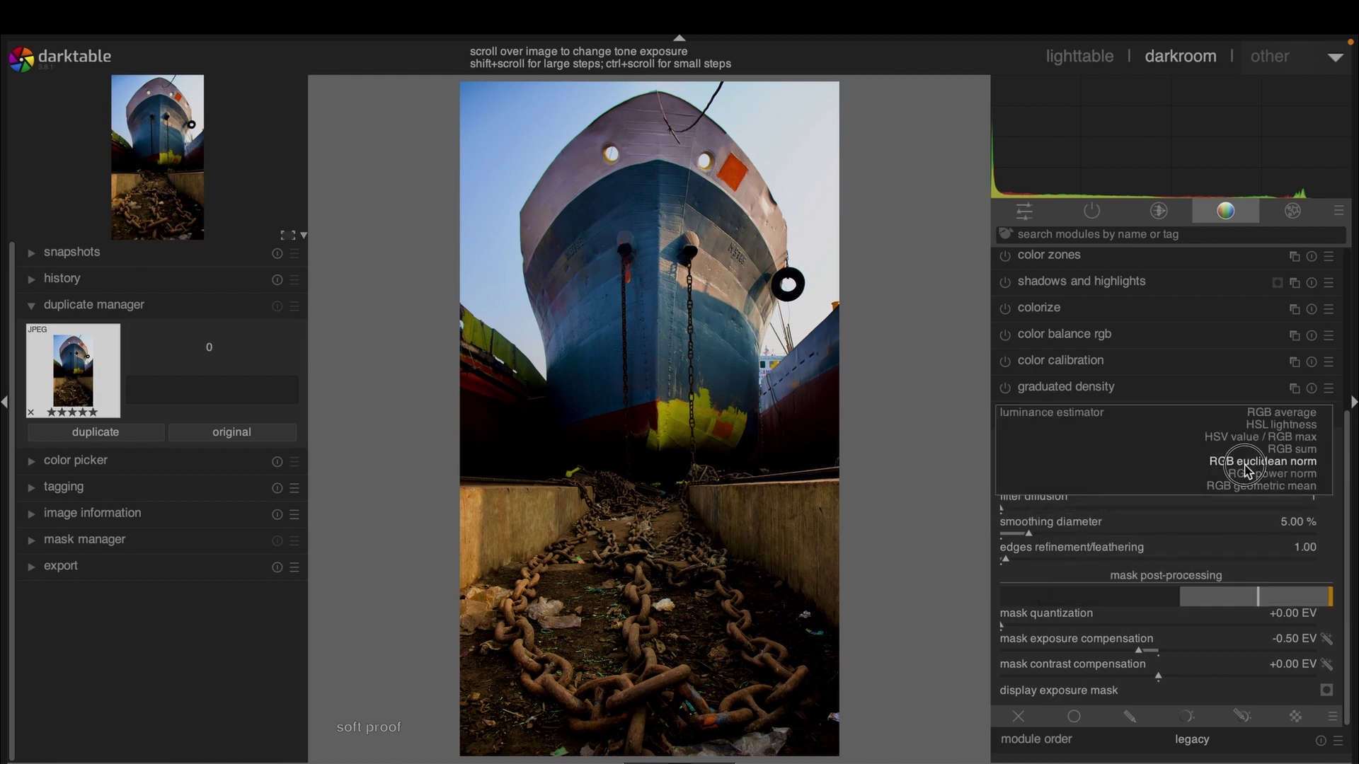
{"action": "left_click", "coordinate": [1242, 469]}
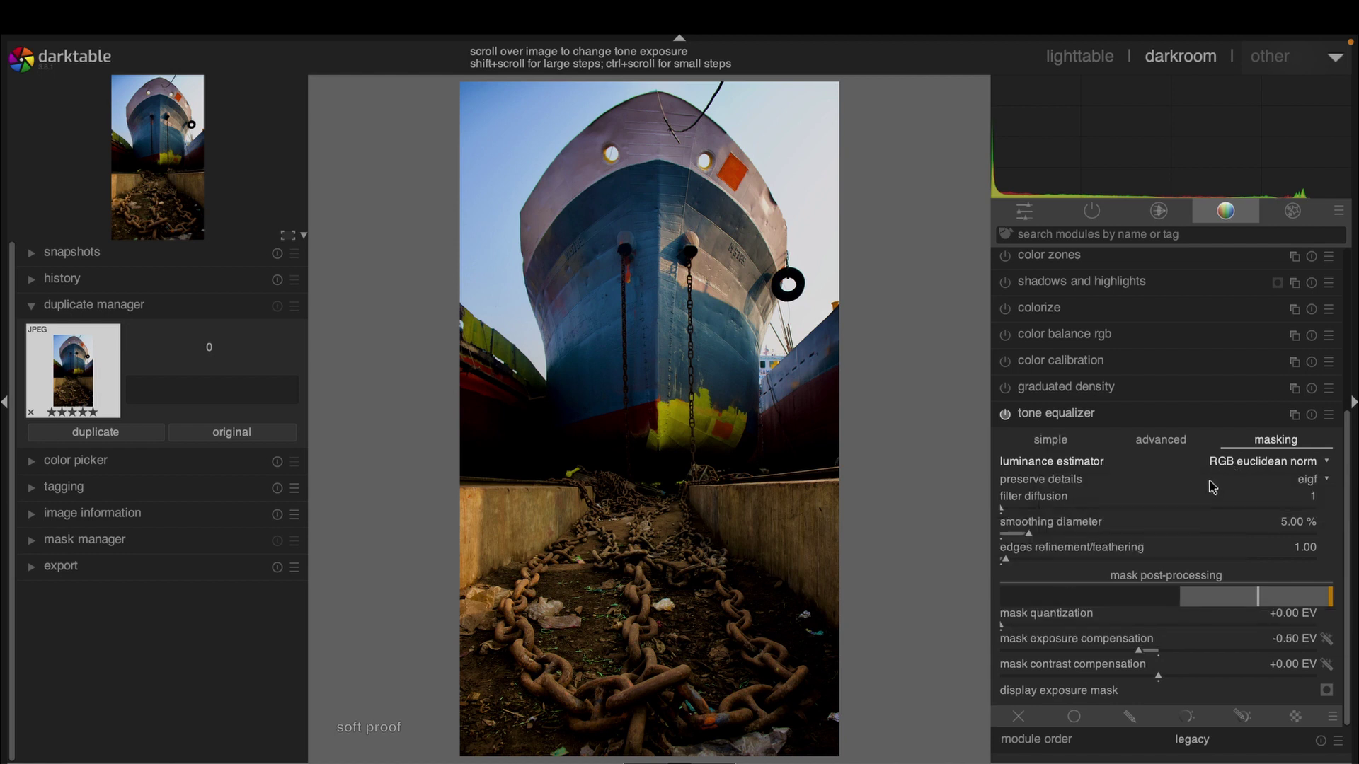
{"action": "left_click", "coordinate": [1212, 487]}
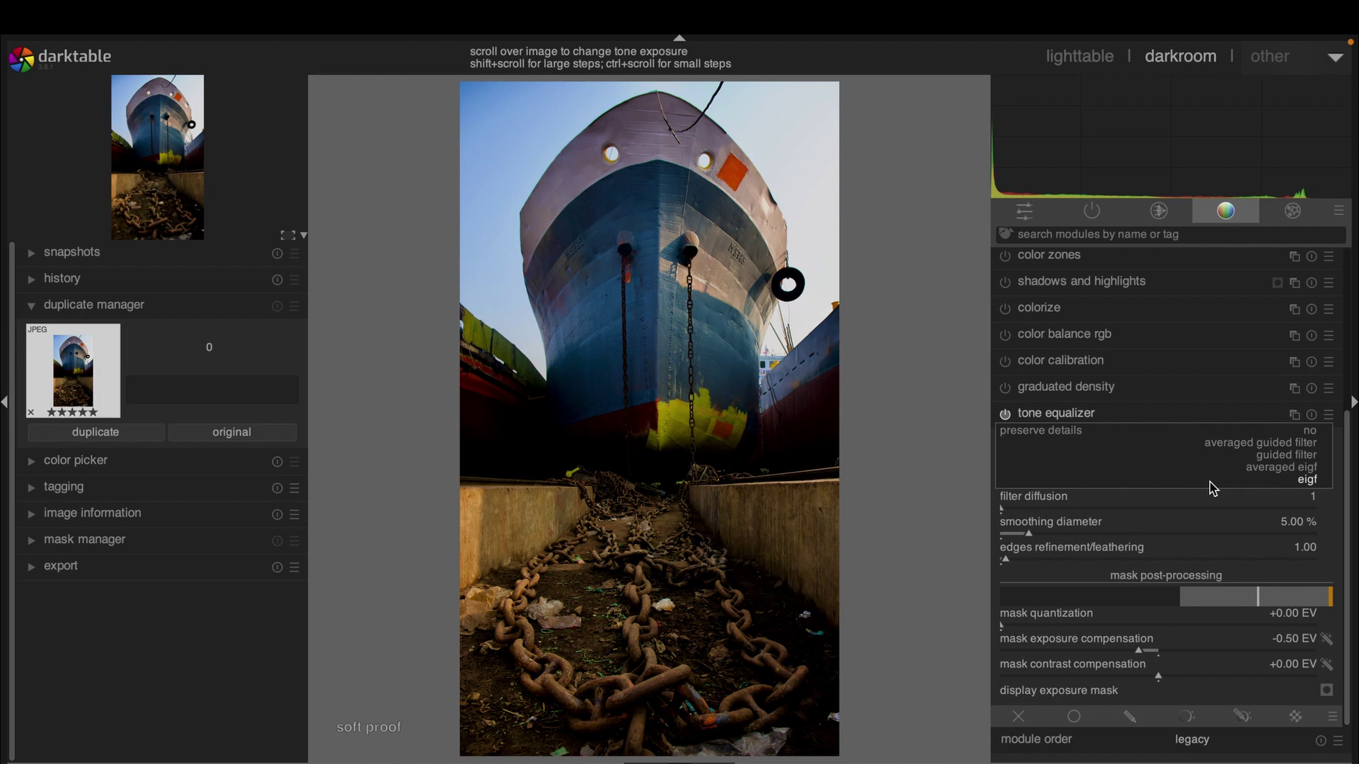
{"action": "left_click", "coordinate": [1213, 487]}
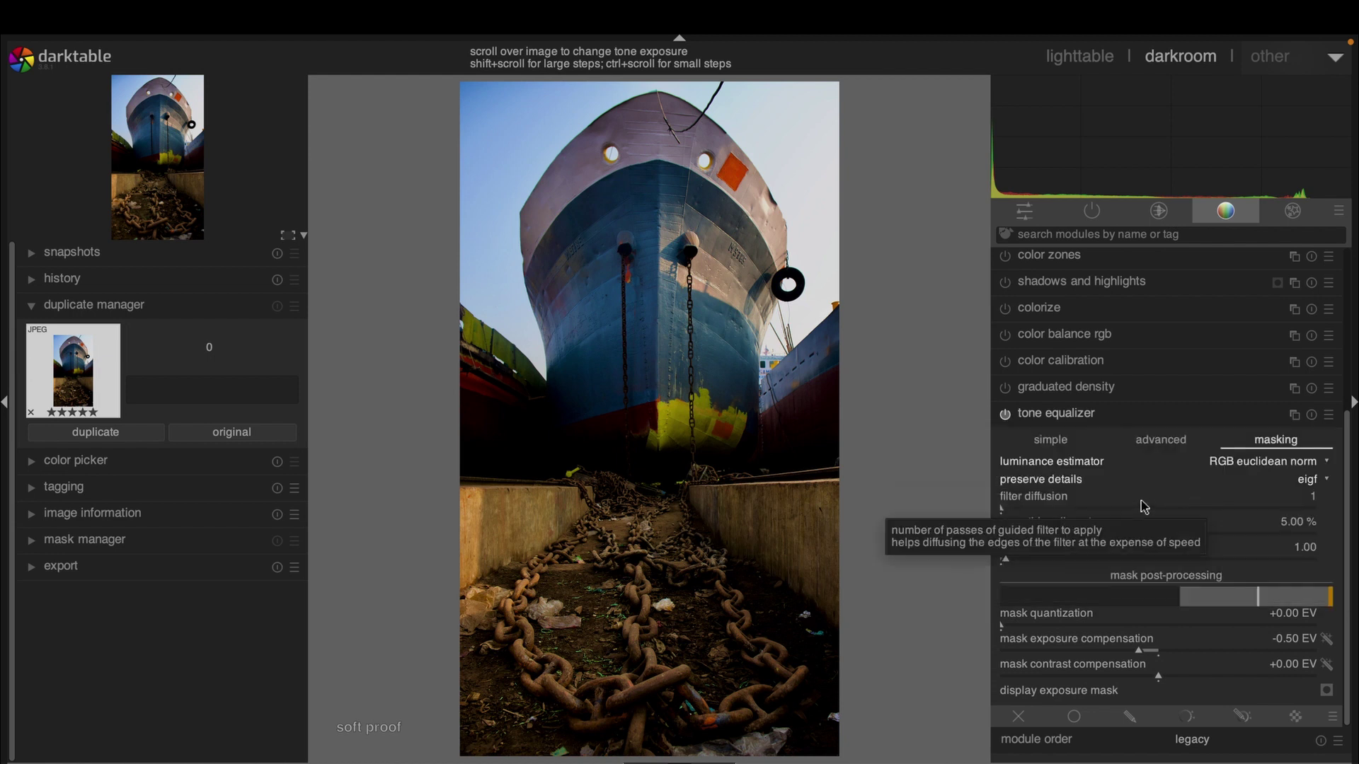
{"action": "left_click", "coordinate": [1174, 489]}
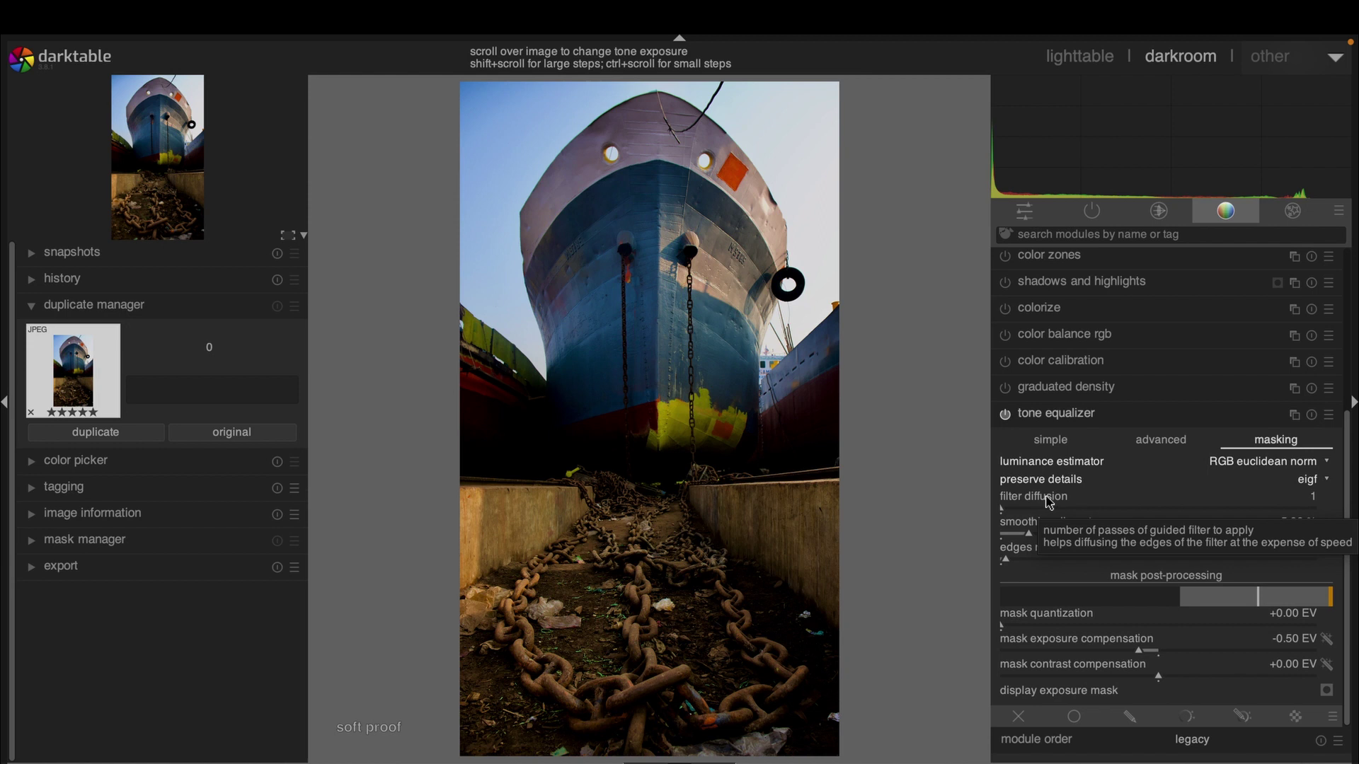
Set mask filter diffusion to 2 and smoothing diameter to 9.51 %
{"action": "left_click", "coordinate": [1090, 508]}
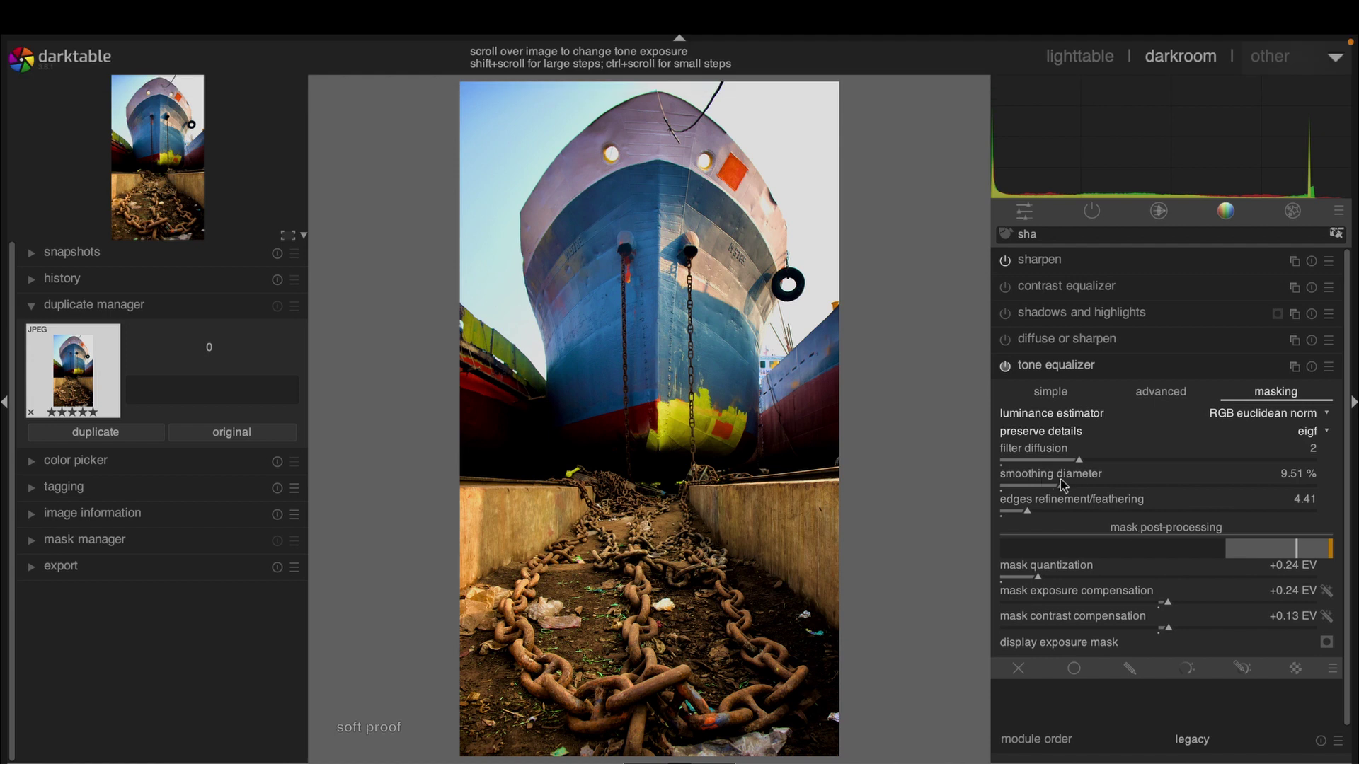
{"action": "left_click", "coordinate": [1047, 485]}
{"action": "left_click_drag", "start_coordinate": [1089, 490], "coordinate": [1052, 490]}
{"action": "left_click", "coordinate": [1093, 488]}
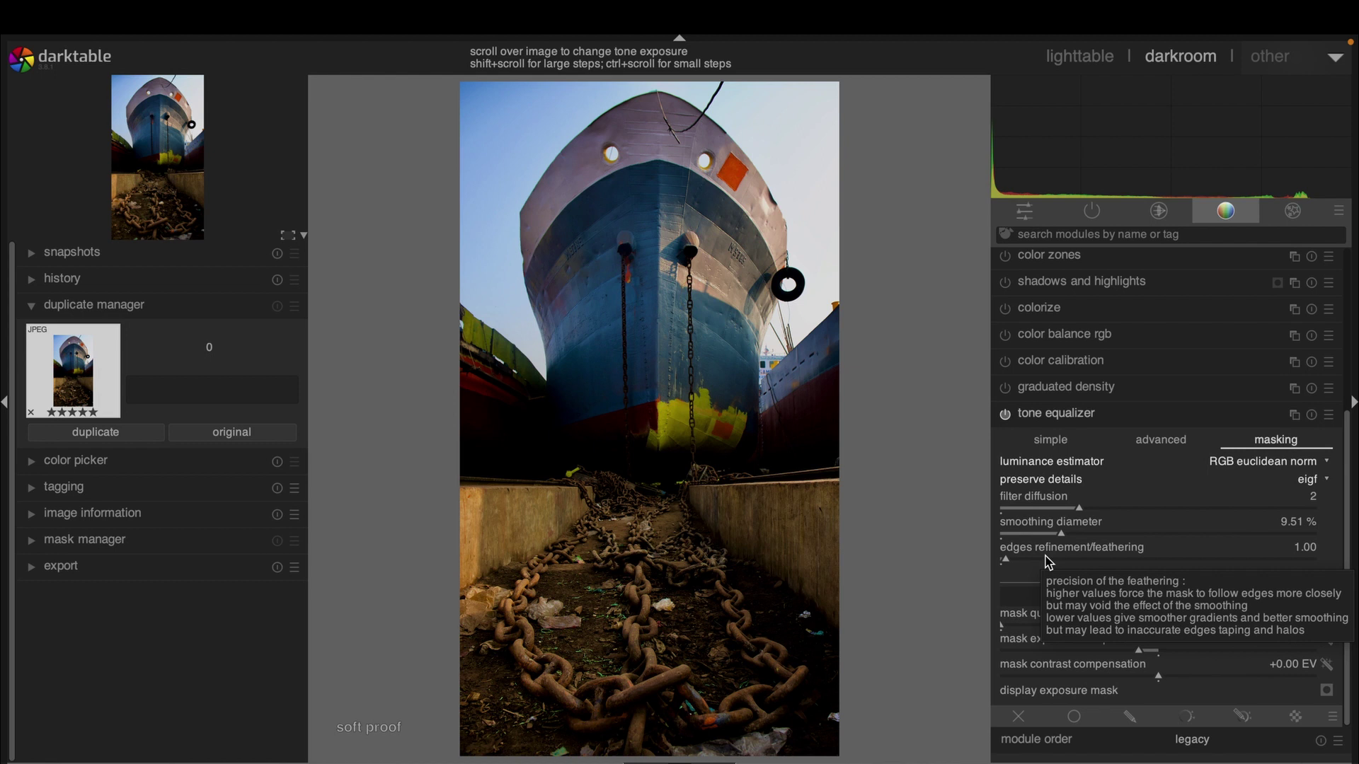
Set edges refinement/feathering to 4.41 and mask quantization to +0.24 EV
{"action": "left_click", "coordinate": [1045, 563]}
{"action": "left_click", "coordinate": [1030, 563]}
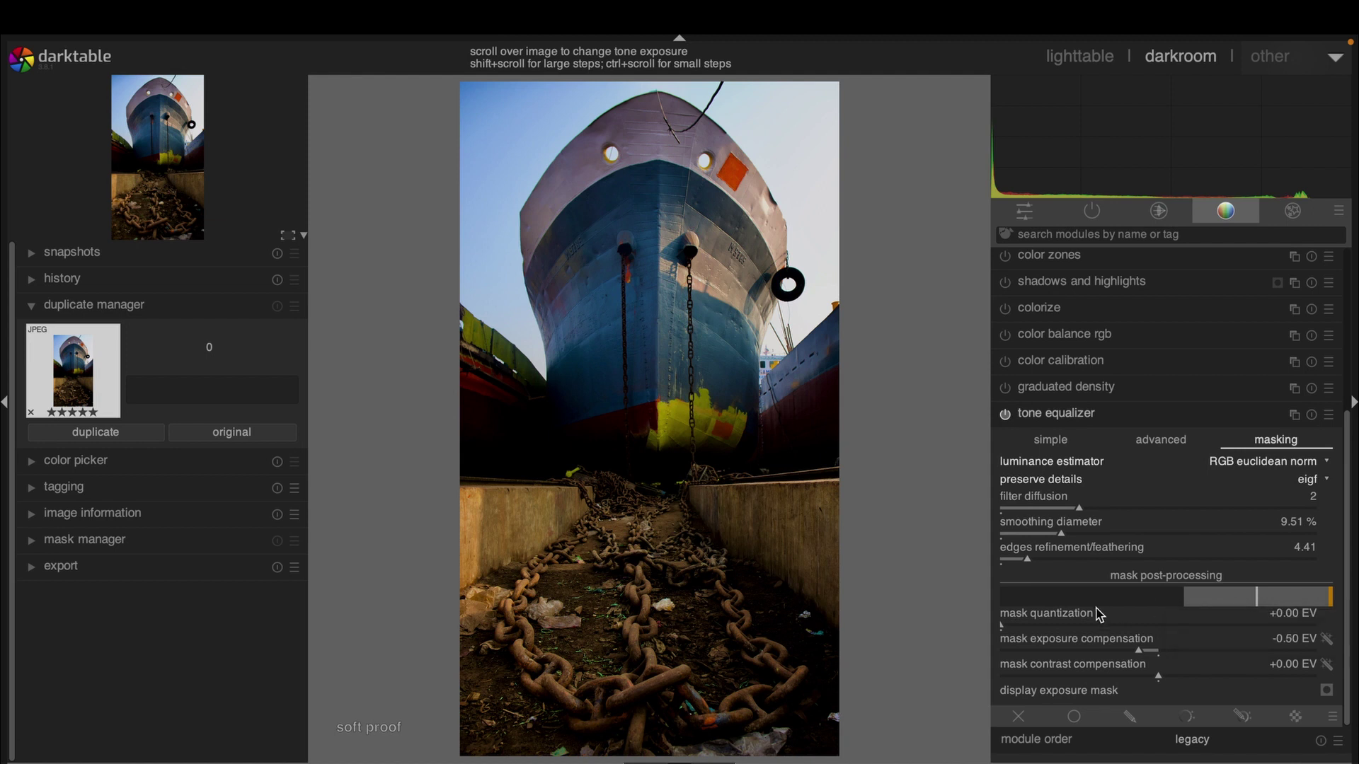
{"action": "left_click", "coordinate": [1046, 626]}
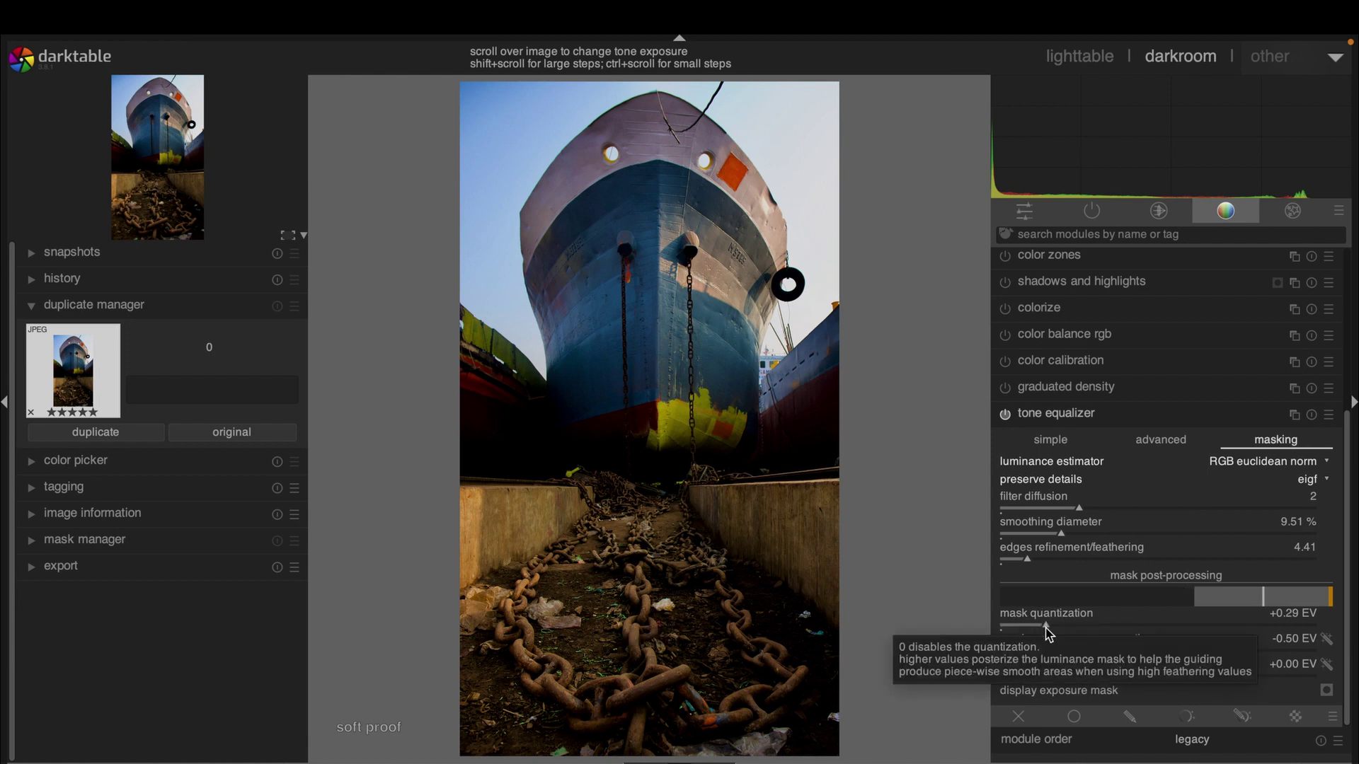
{"action": "mouse_move", "coordinate": [1046, 627]}
{"action": "left_mouse_down"}
{"action": "mouse_move", "coordinate": [1092, 627]}
{"action": "mouse_move", "coordinate": [1038, 630]}
{"action": "left_mouse_up"}
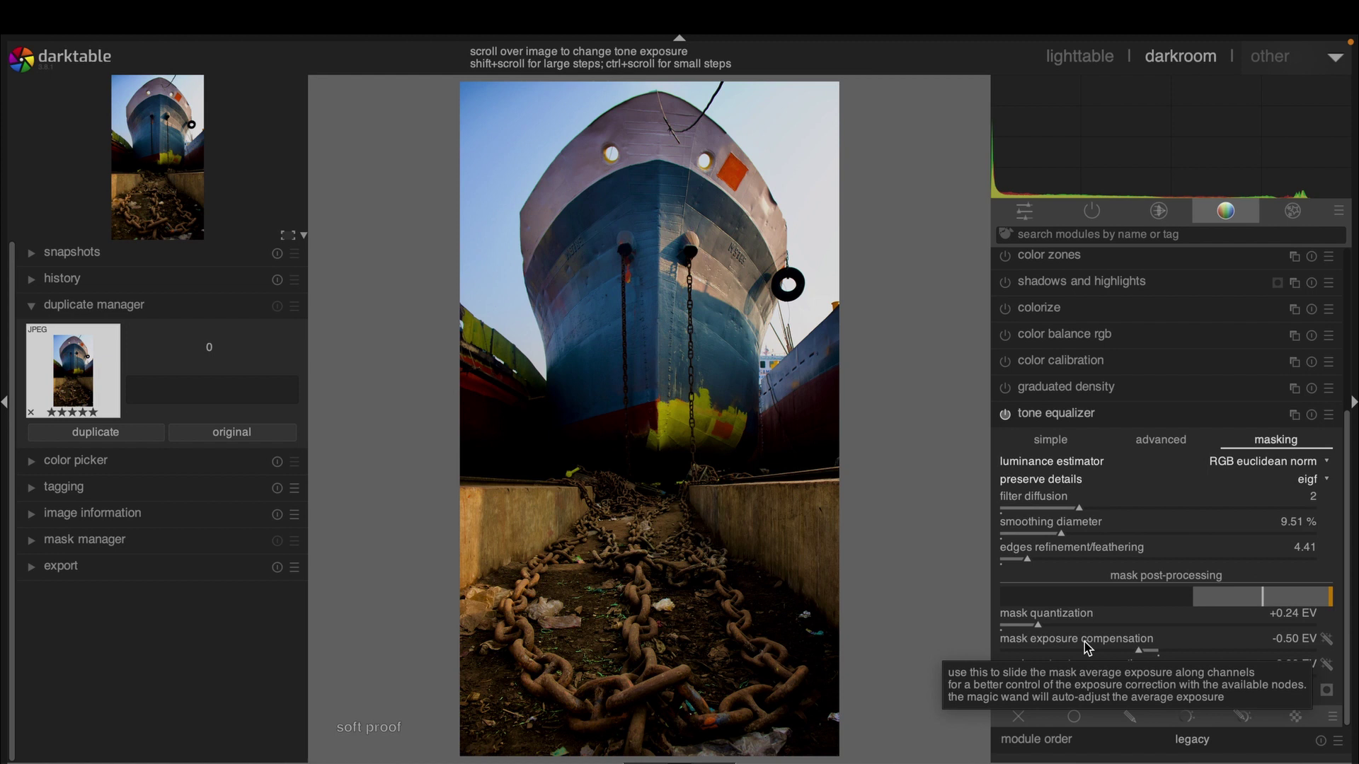
Raise mask exposure compensation to +0.24 EV, then auto-adjust mask exposure and contrast compensation
{"action": "scroll", "coordinate": [1176, 651], "scroll_direction": "down", "scroll_amount": 1}
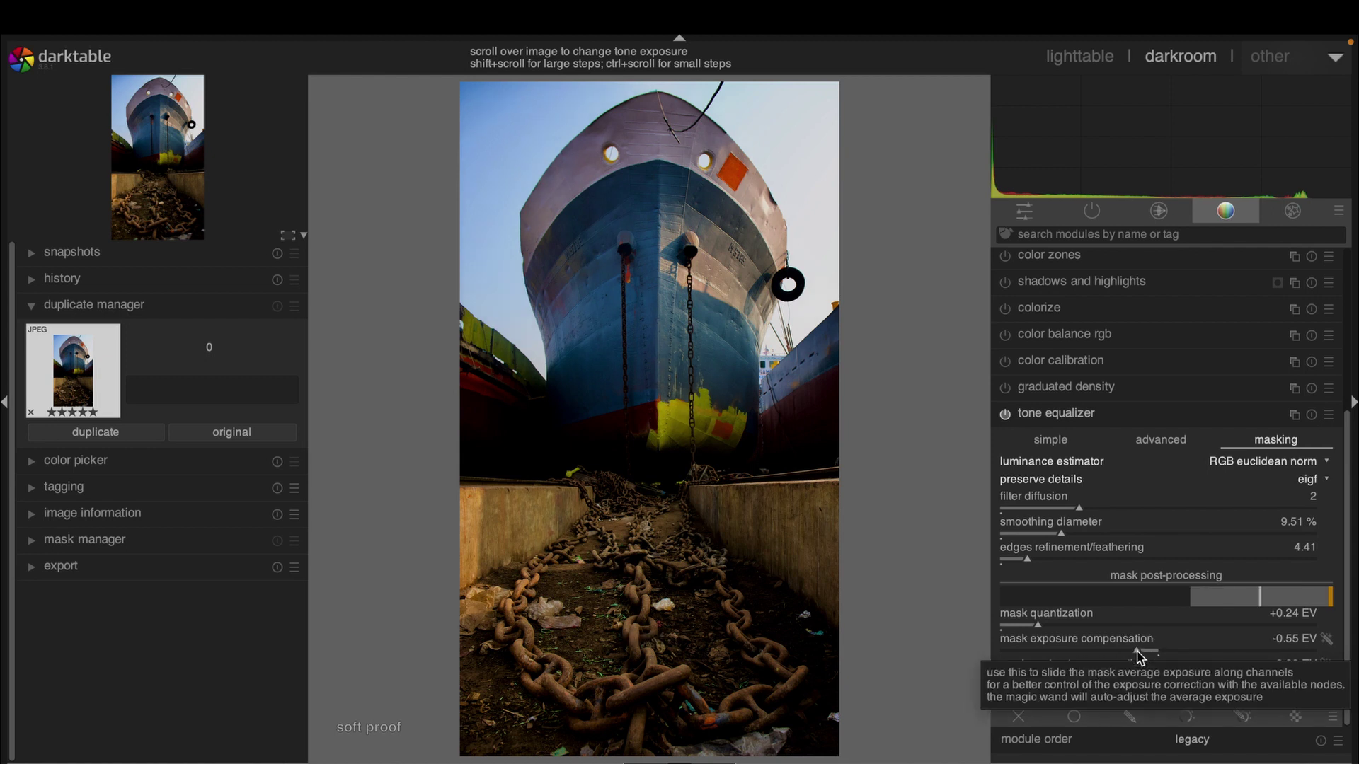
{"action": "left_click_drag", "start_coordinate": [1137, 651], "coordinate": [1168, 652]}
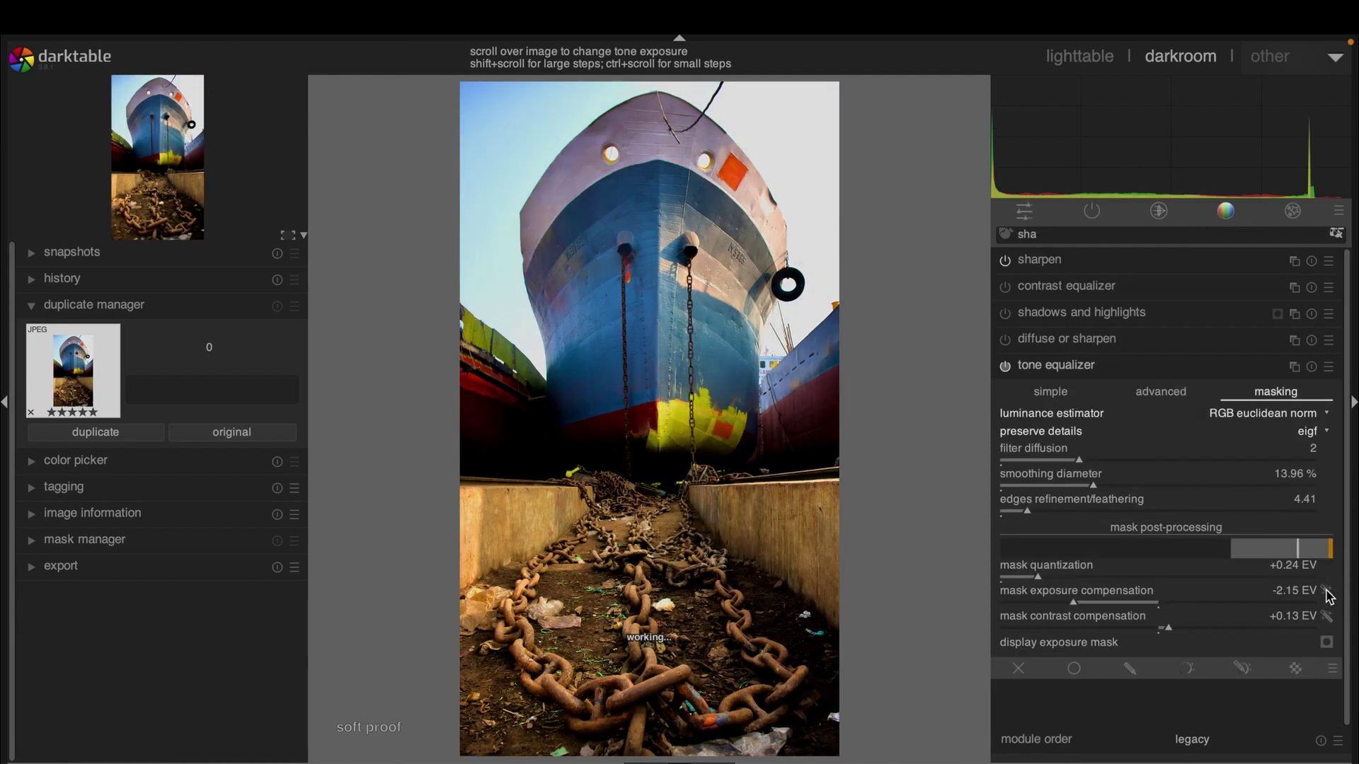
{"action": "left_click", "coordinate": [1327, 591]}
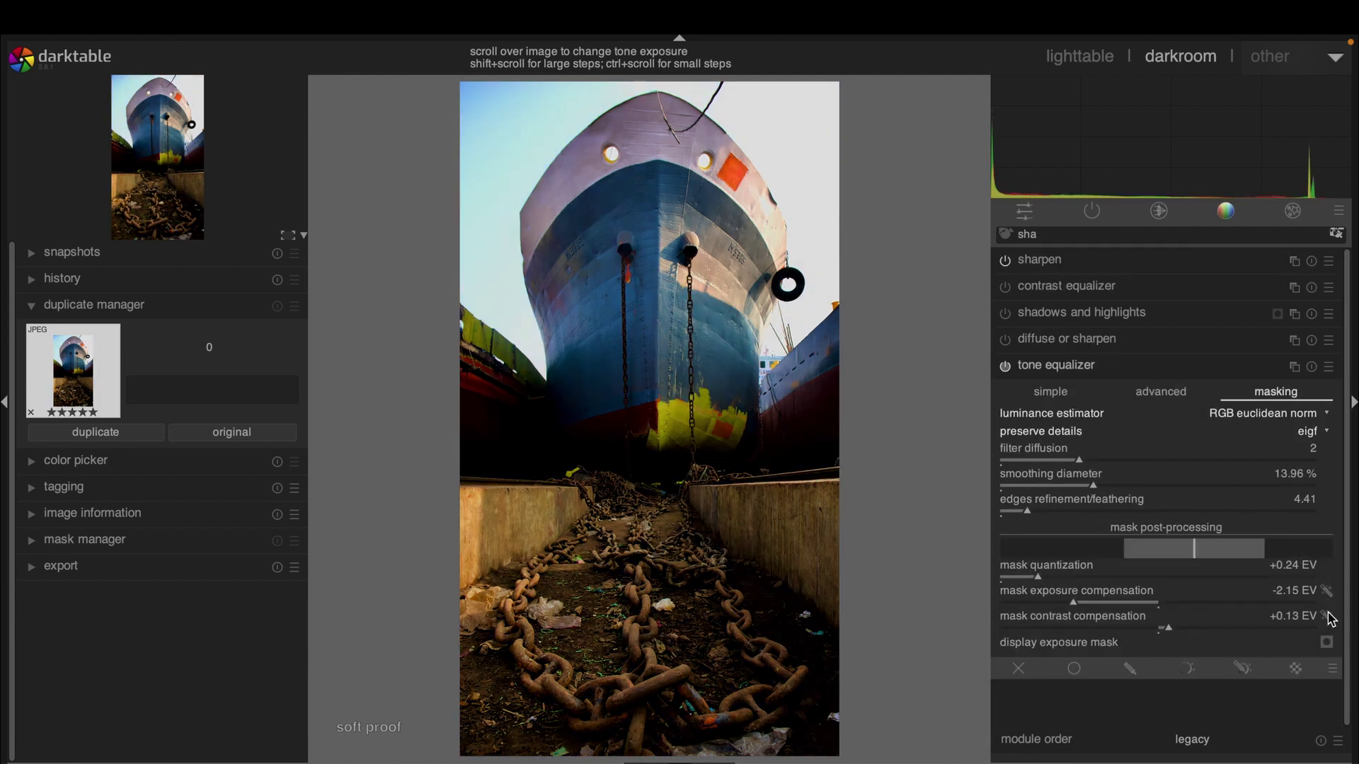
{"action": "left_click", "coordinate": [1327, 617]}
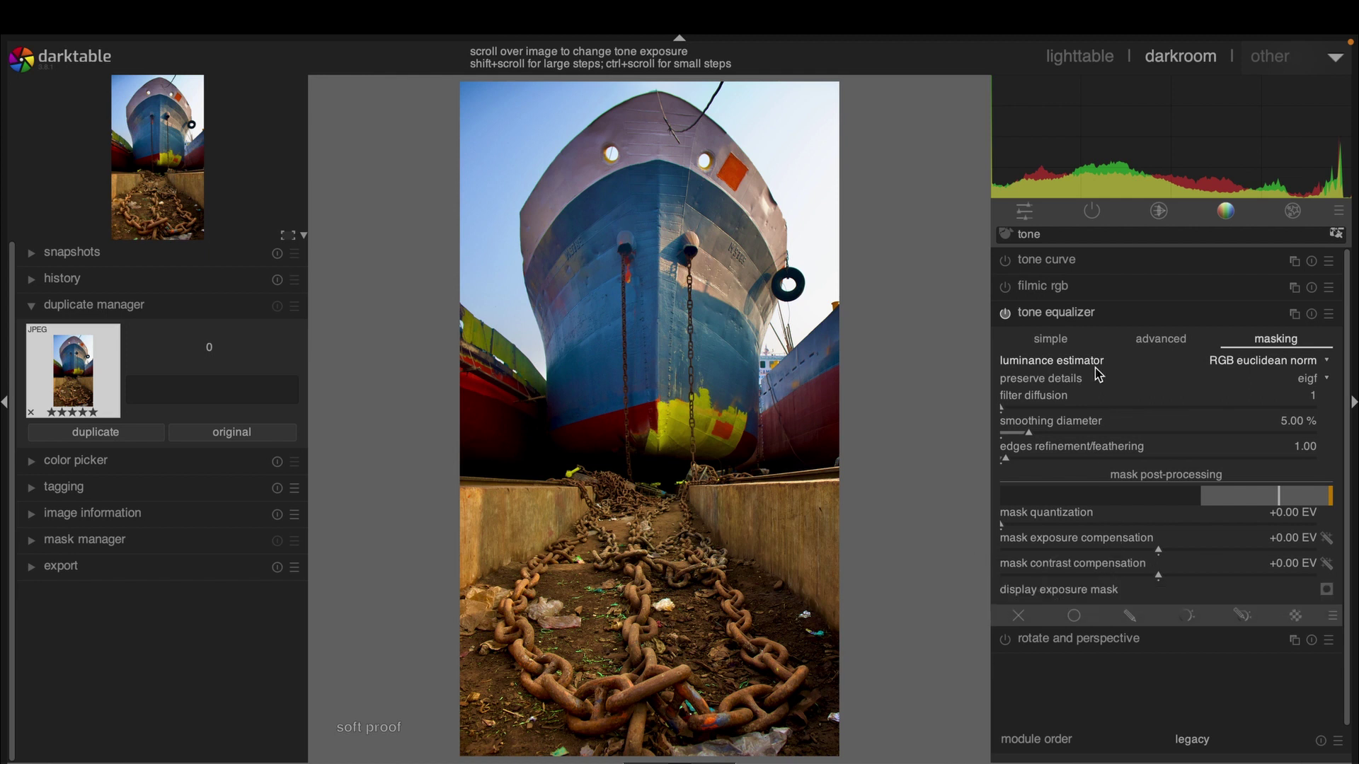
Reset all simple-tab tone equalizer bands to +0.00 EV and show the presets list
{"action": "left_click", "coordinate": [1072, 343]}
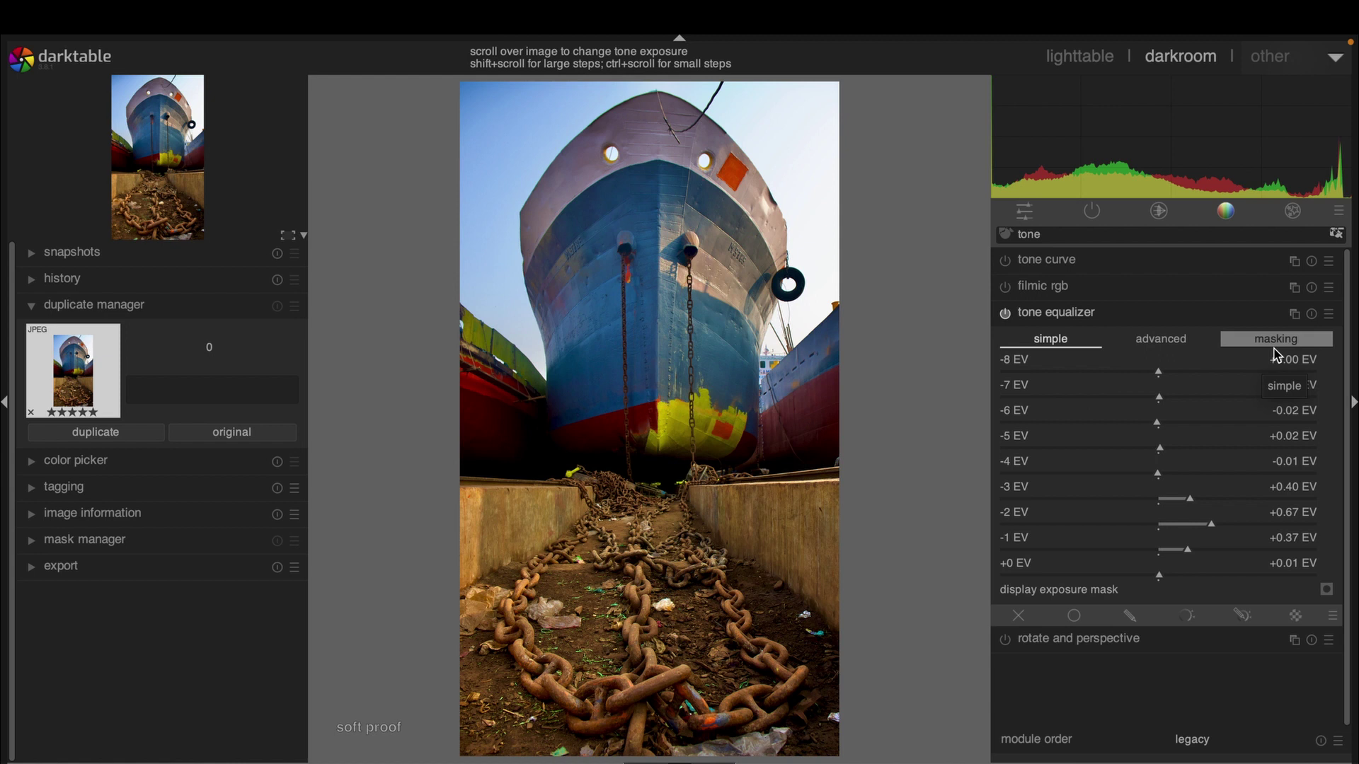
{"action": "left_click", "coordinate": [1311, 313]}
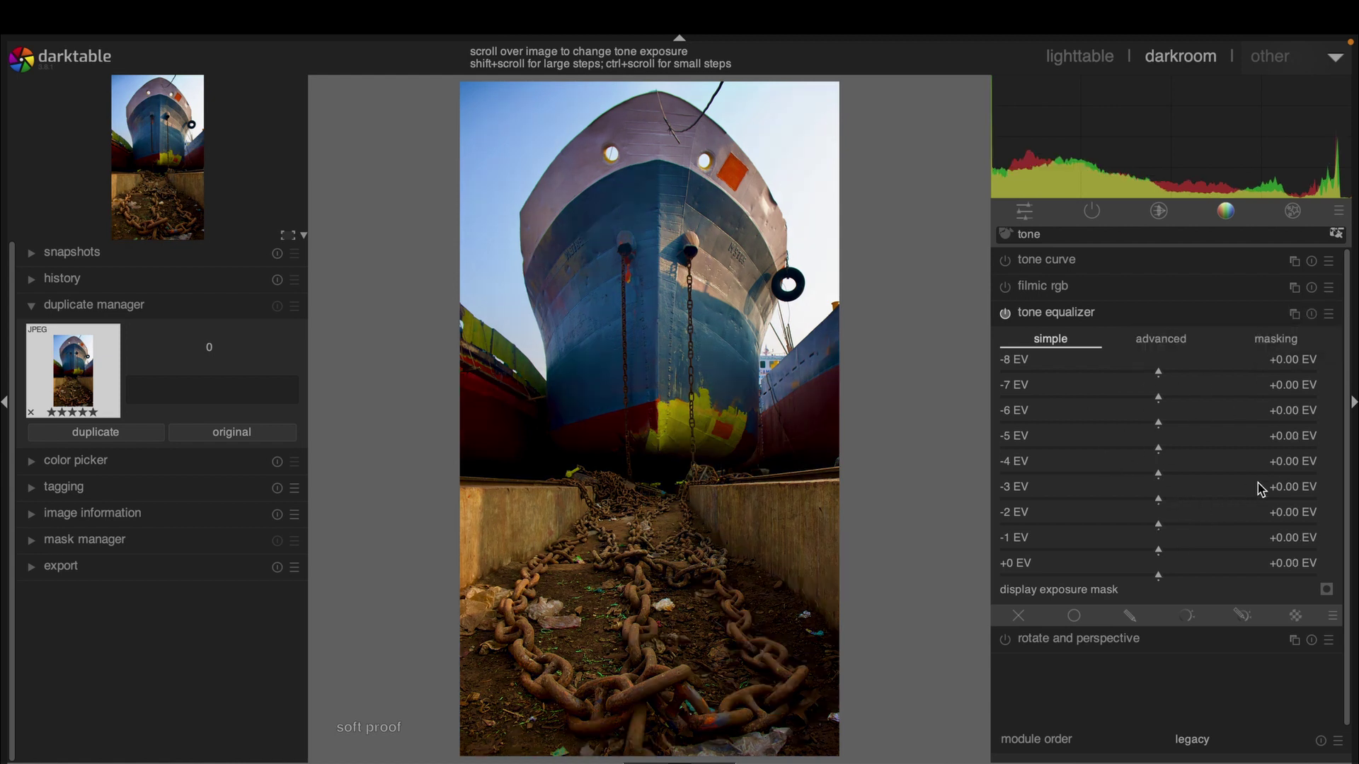
{"action": "left_click", "coordinate": [1329, 316]}
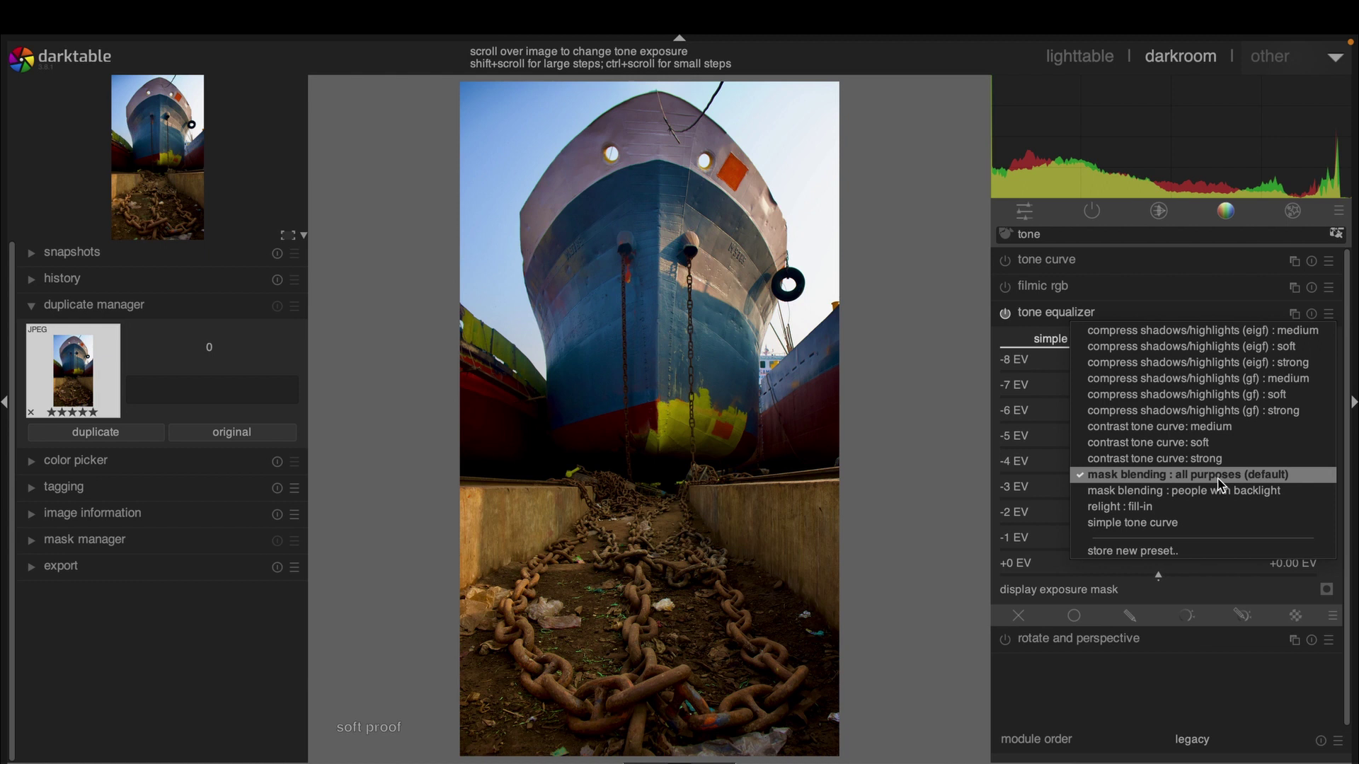
Replace the compress shadows/highlights preset with relight : fill-in and view its curve
{"action": "left_click", "coordinate": [1195, 394]}
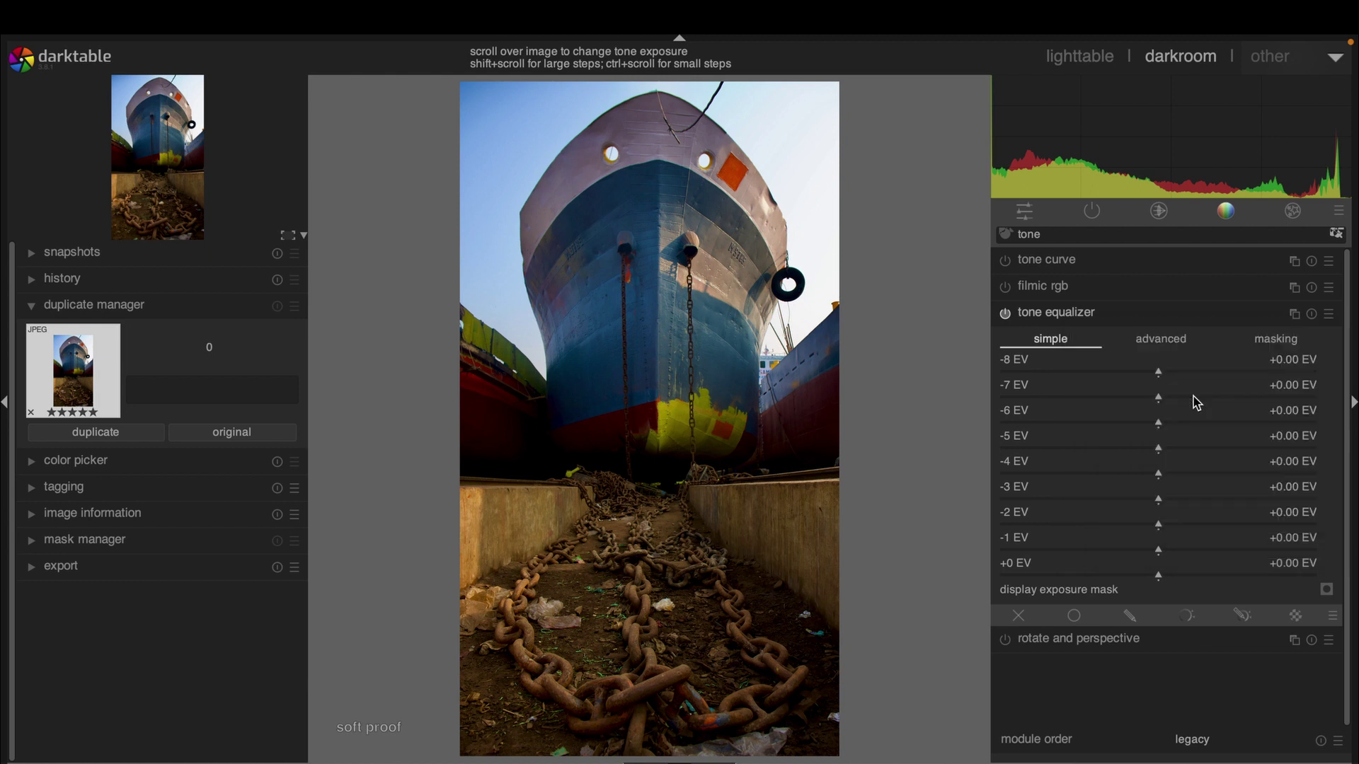
{"action": "left_click", "coordinate": [1330, 313]}
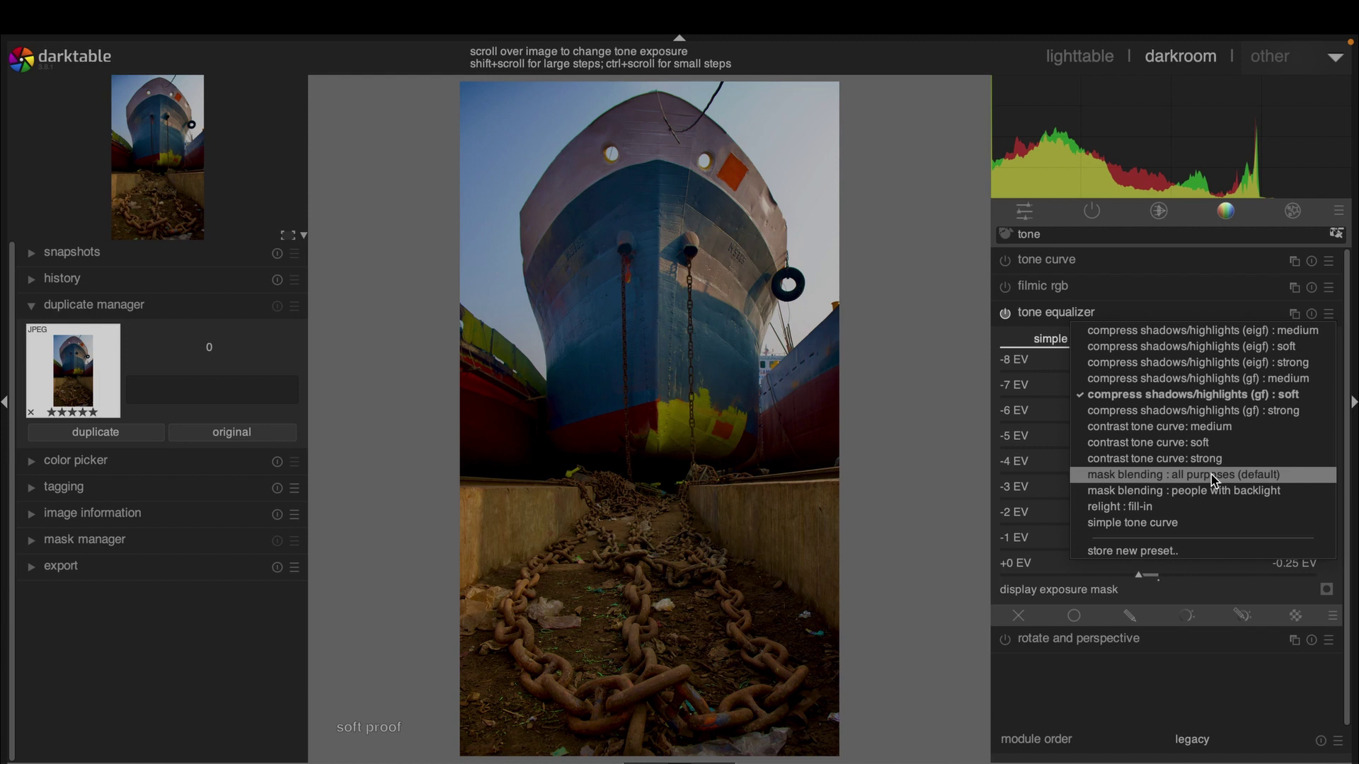
{"action": "left_click", "coordinate": [1167, 506]}
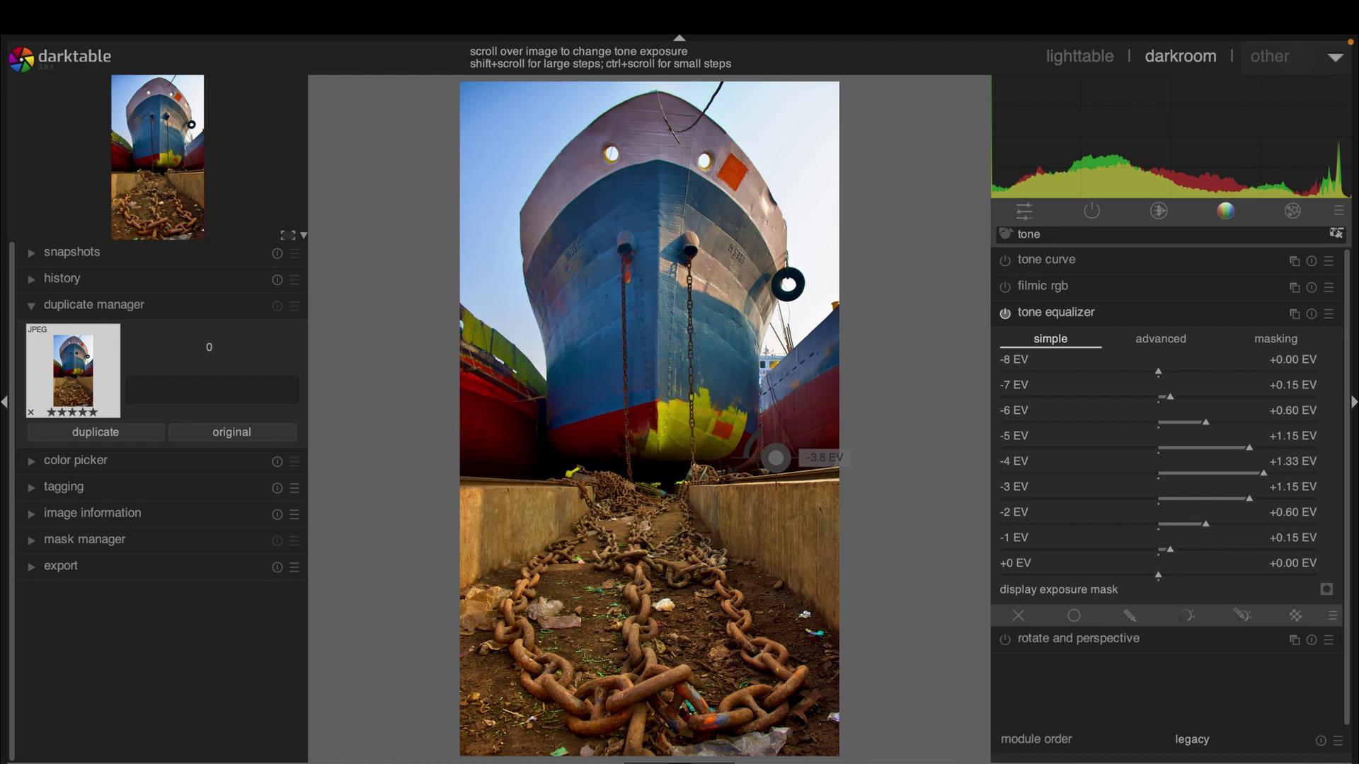
{"action": "left_click", "coordinate": [1329, 314]}
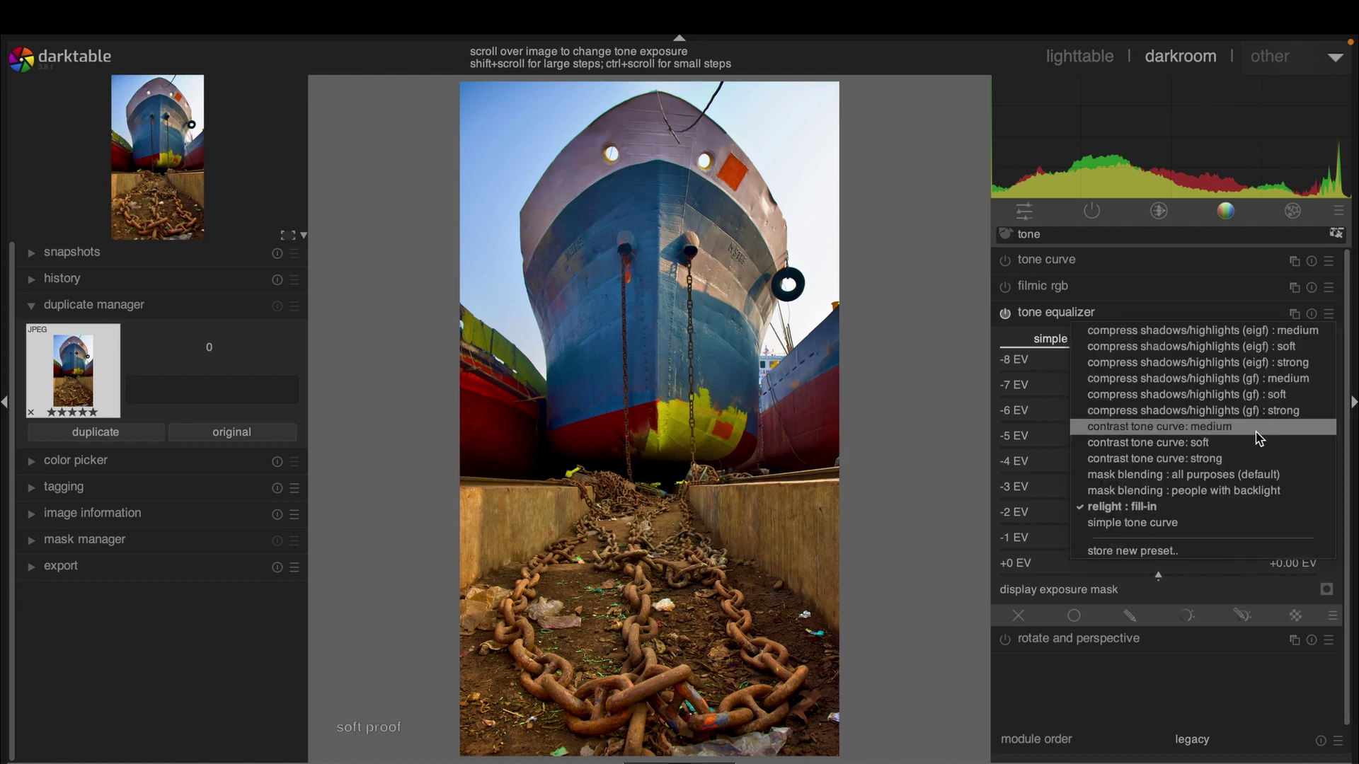
{"action": "left_click", "coordinate": [1326, 313]}
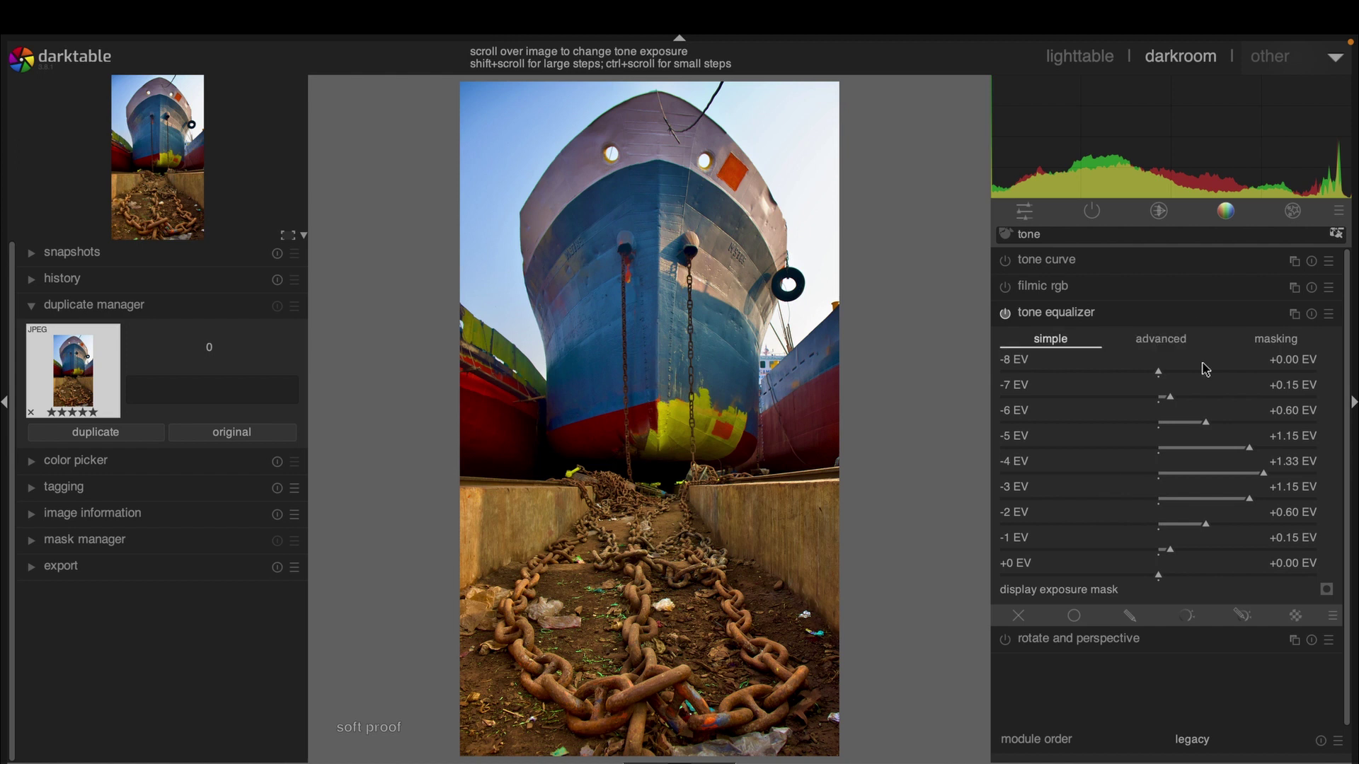
{"action": "left_click", "coordinate": [1166, 344]}
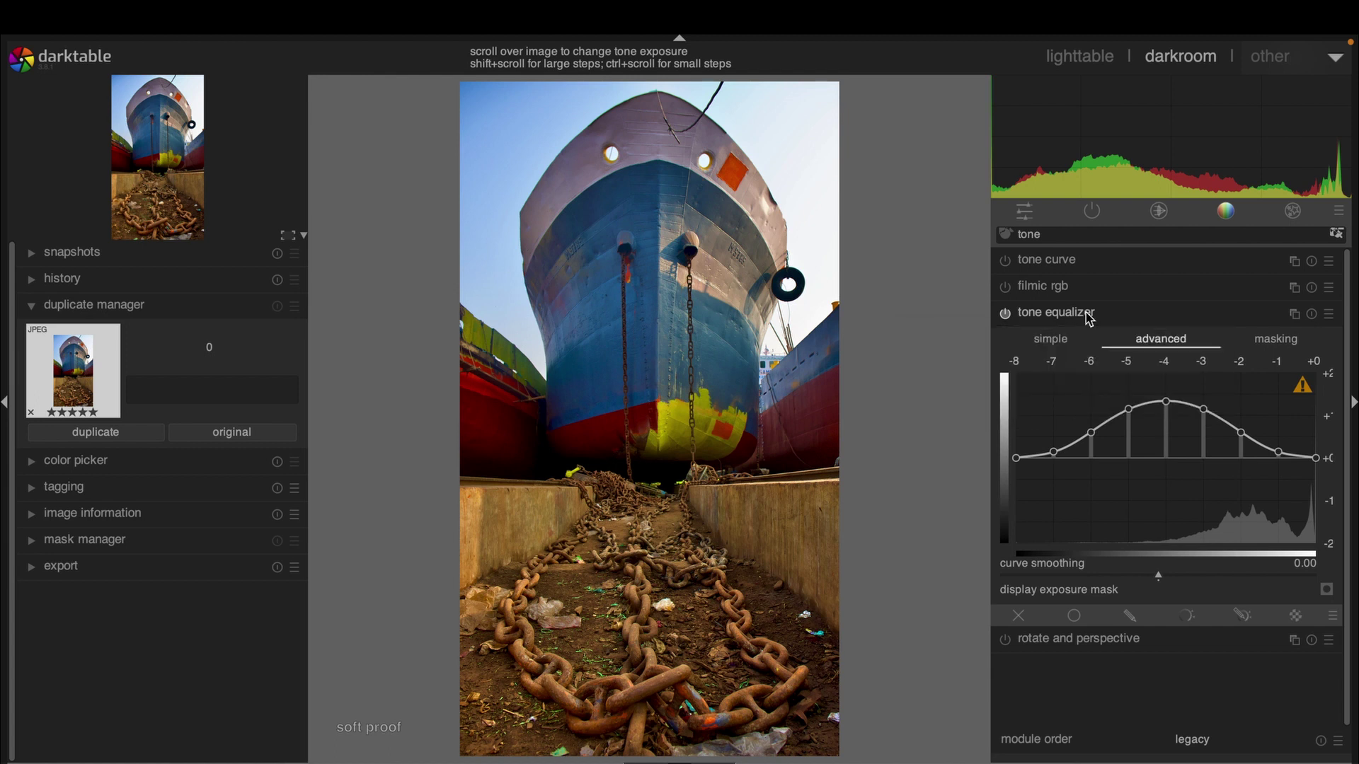
Enable filmic rgb and collapse the tone equalizer module
{"action": "left_click", "coordinate": [1005, 289]}
{"action": "left_click", "coordinate": [1072, 313]}
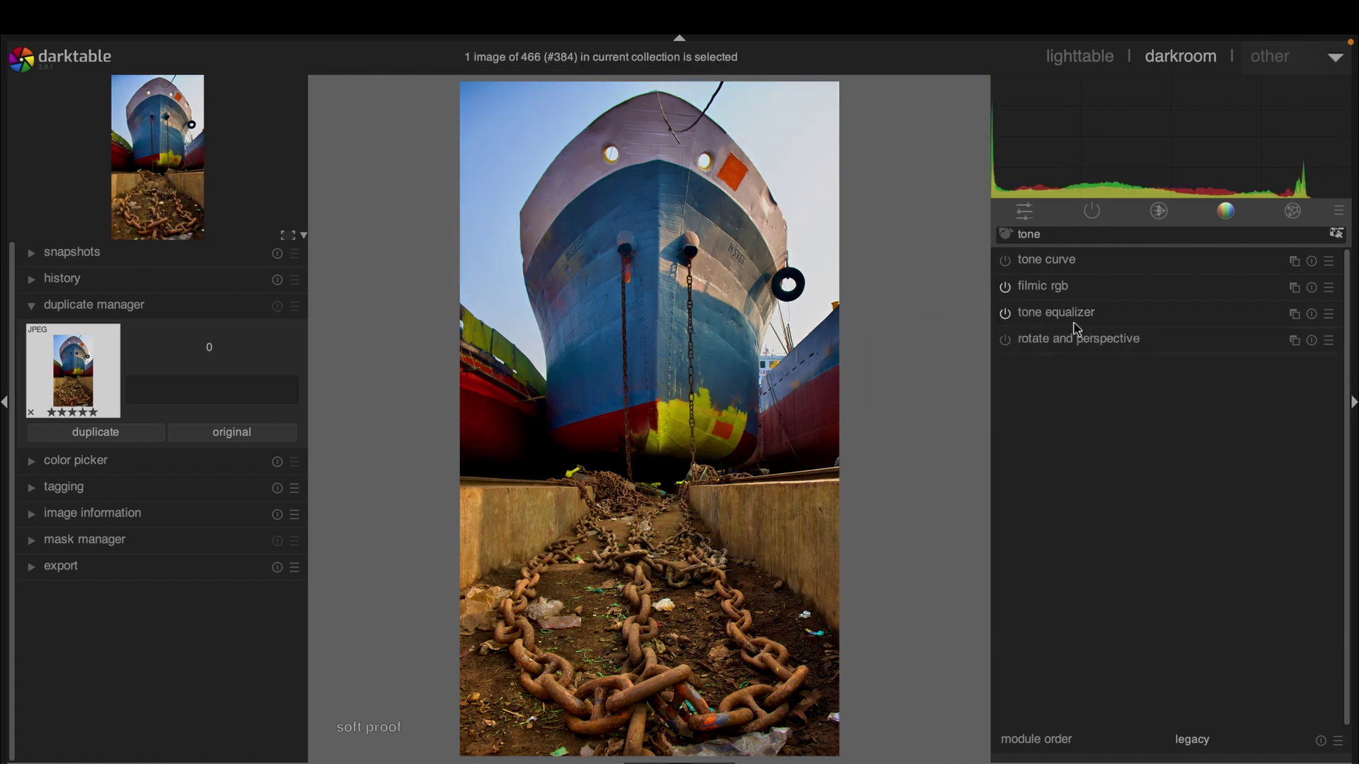